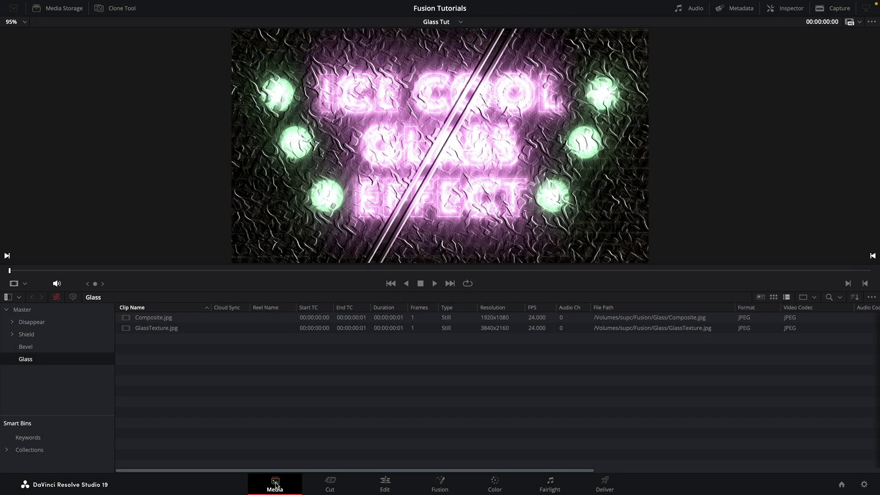
# Create a new 5-second, 24 fps, 1920x1080 Fusion composition called 'Glass Effect' in the Glass bin.
pyautogui.rightClick(181, 373)
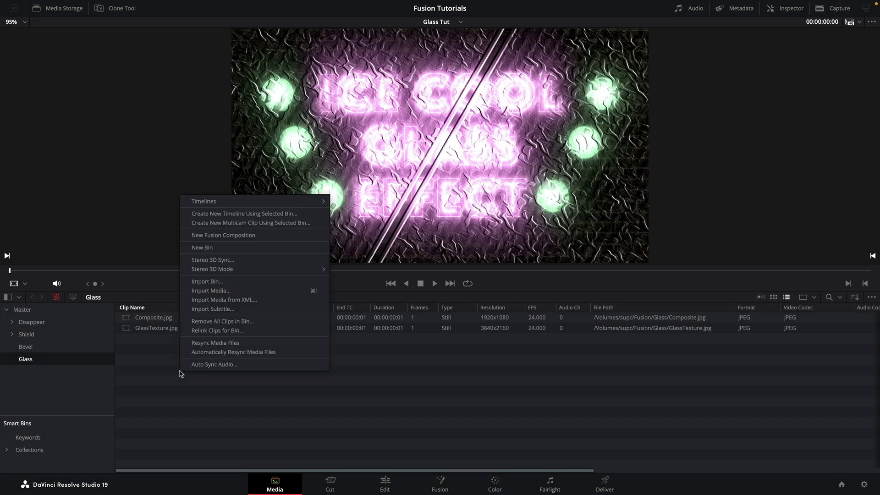
pyautogui.click(234, 237)
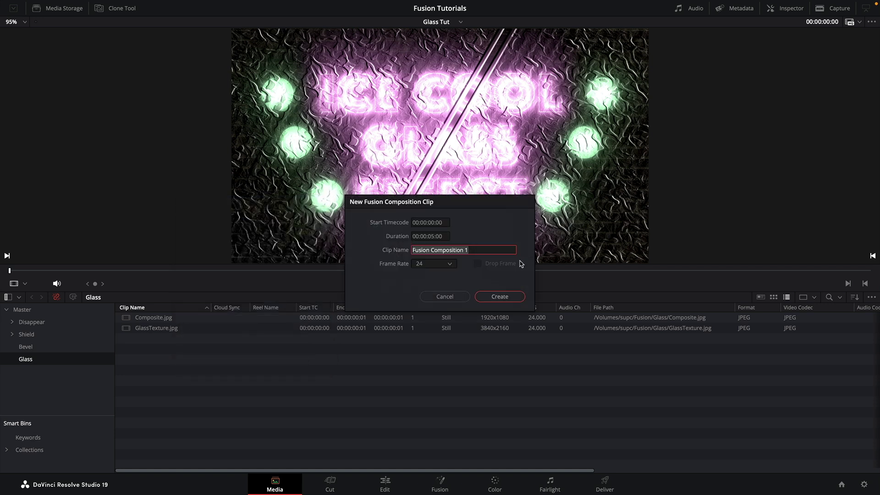
pyautogui.write('Glass Effect')
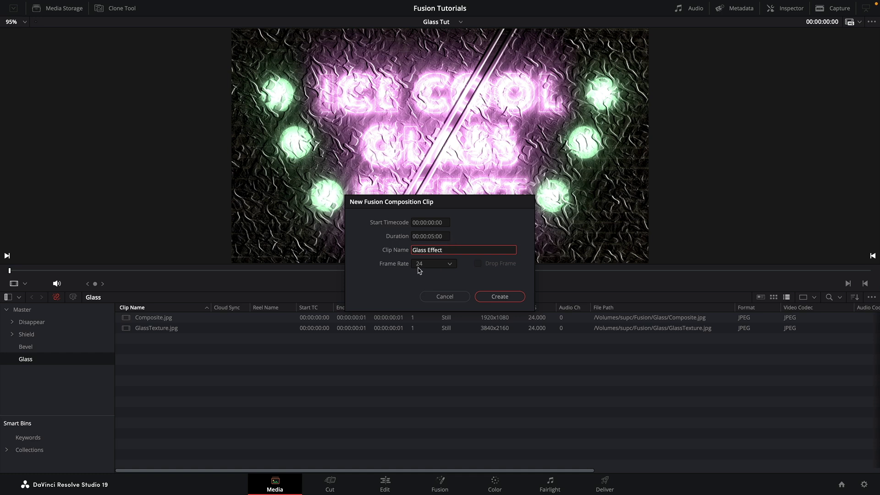
pyautogui.click(505, 297)
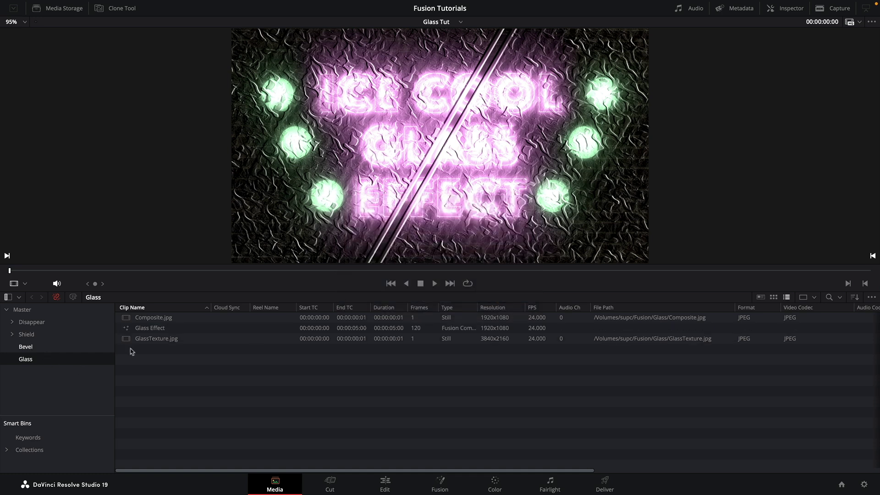
# Open Glass Effect in Fusion and bring Composite.jpg and GlassTexture.jpg into the node graph.
pyautogui.doubleClick(137, 327)
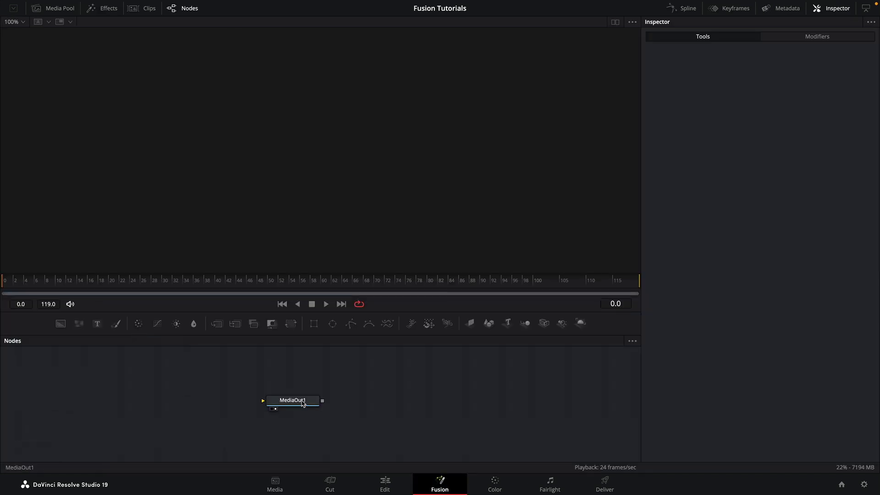
pyautogui.moveTo(304, 403); pyautogui.dragTo(500, 383)
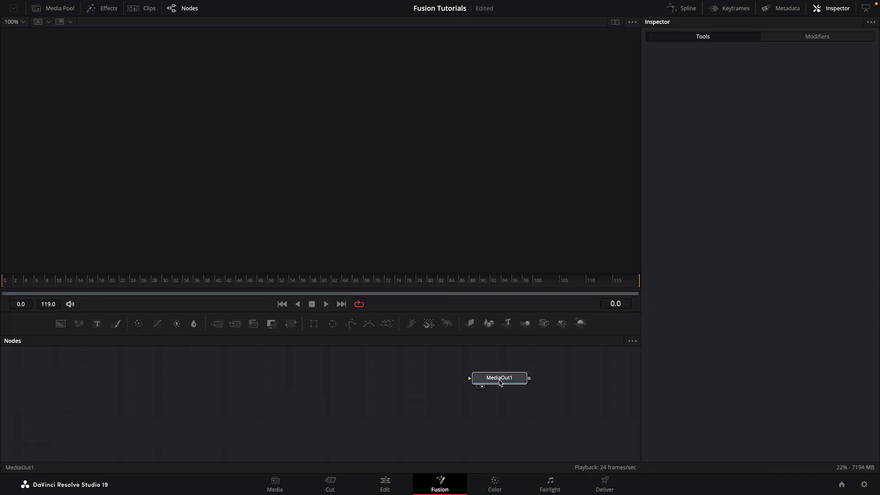
pyautogui.click(58, 7)
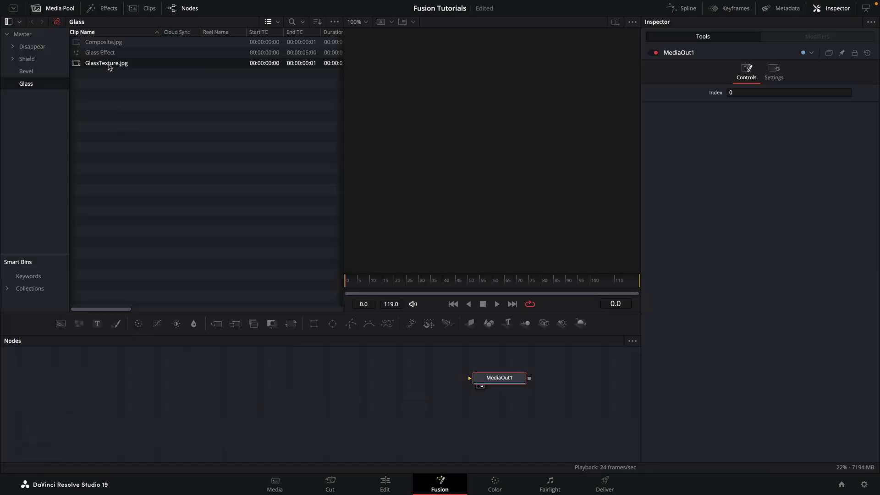
pyautogui.click(111, 43)
pyautogui.moveTo(111, 45); pyautogui.dragTo(196, 383)
pyautogui.moveTo(112, 64); pyautogui.dragTo(189, 415)
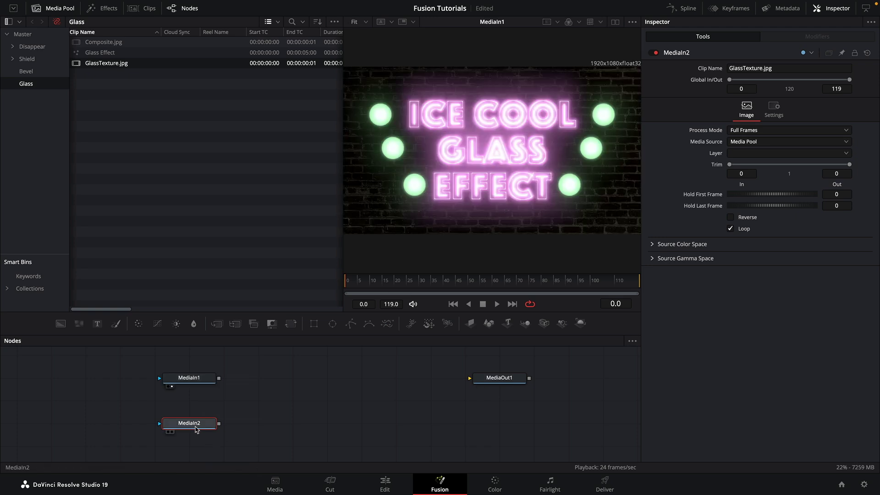
pyautogui.press('1')
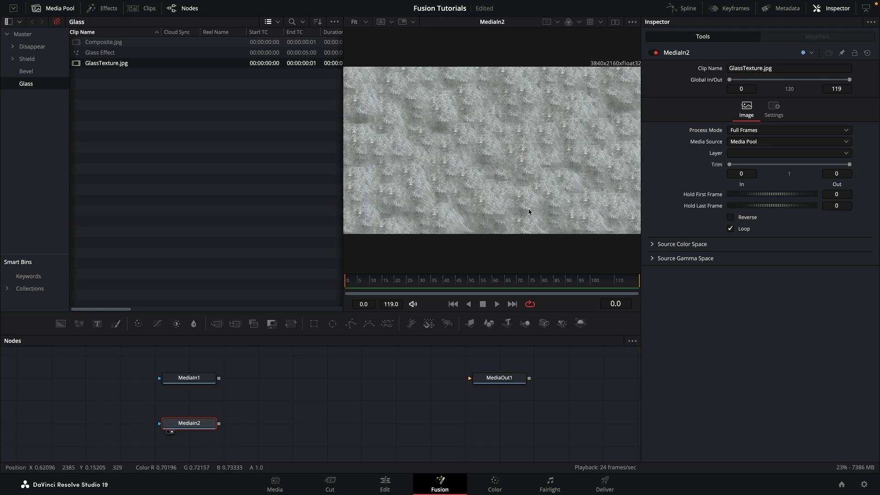
pyautogui.click(37, 8)
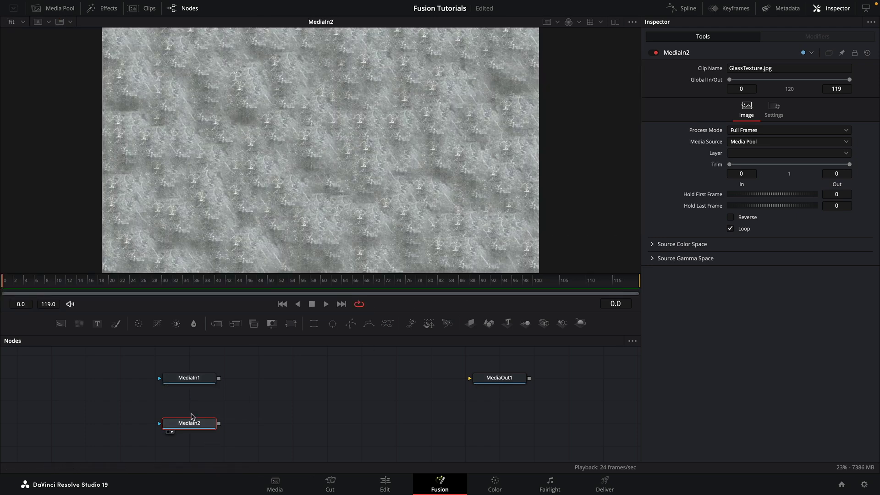
# Rename the GlassTexture node to 'Glass' and the Composite node to 'Image'.
pyautogui.click(196, 378)
pyautogui.click(194, 424)
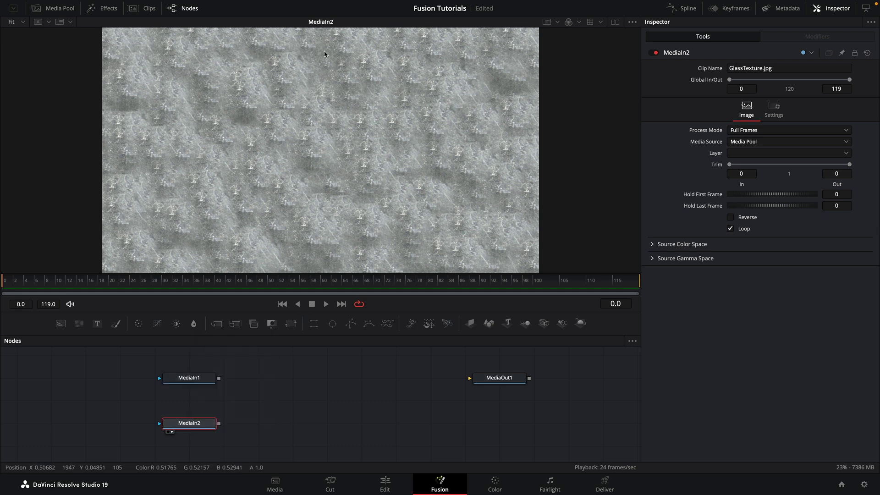
pyautogui.moveTo(178, 425); pyautogui.dragTo(285, 378)
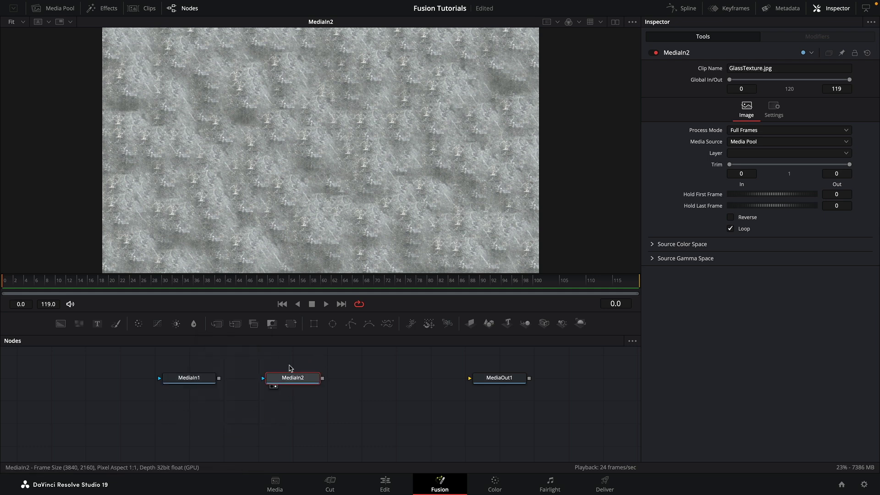
pyautogui.press('F2')
pyautogui.write('Glass')
pyautogui.press('Return')
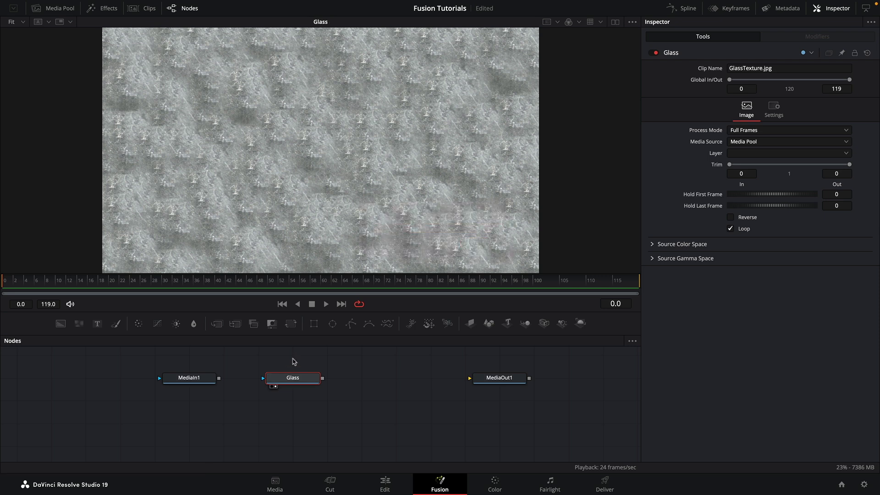
pyautogui.click(198, 380)
pyautogui.press('F2')
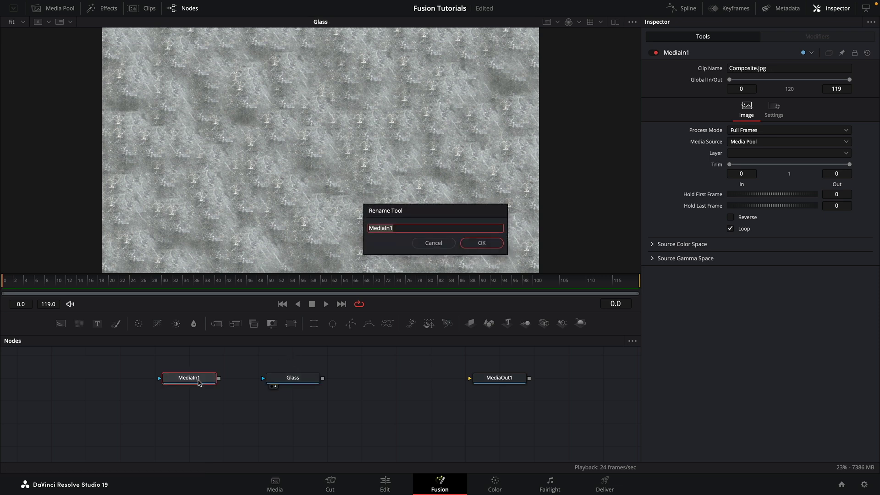
pyautogui.write('Image')
pyautogui.press('Return')
# Add a Background node beneath Glass so Glass merges over it.
pyautogui.moveTo(302, 379); pyautogui.dragTo(267, 401)
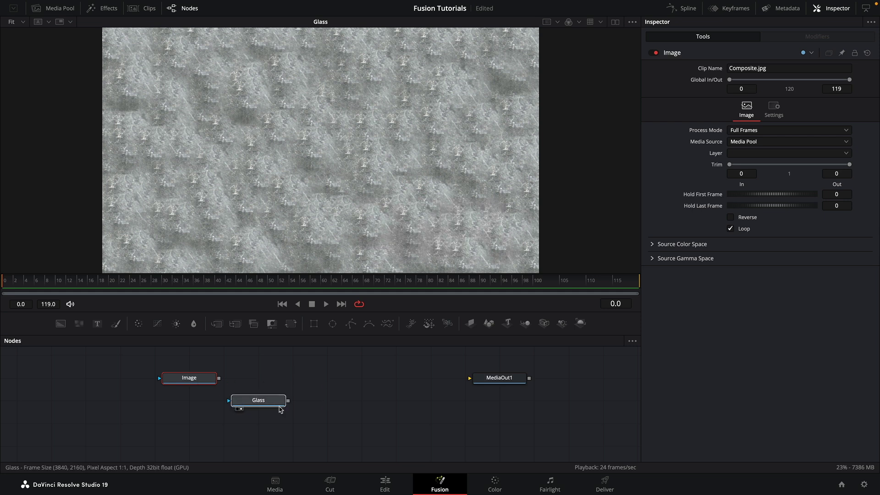
pyautogui.hotkey('shift', 'space')
pyautogui.write('dis')
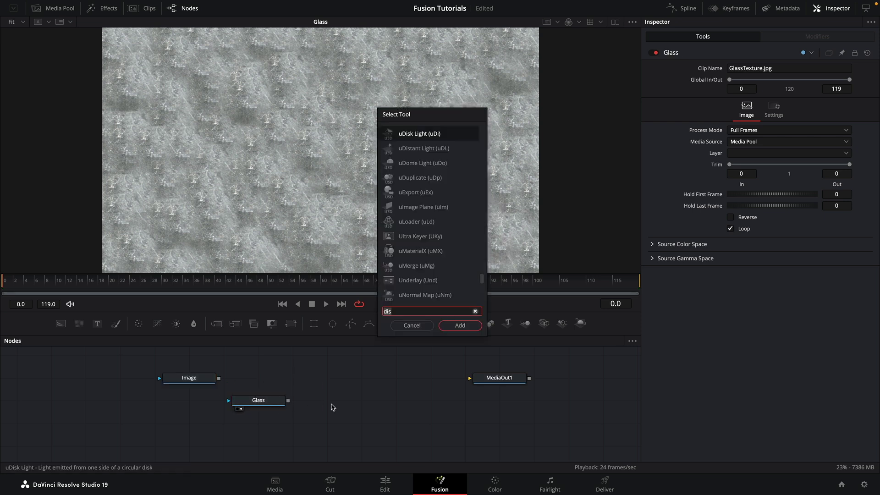
pyautogui.press('BackSpace')
pyautogui.press('BackSpace')
pyautogui.press('BackSpace')
pyautogui.write('bg')
pyautogui.press('Return')
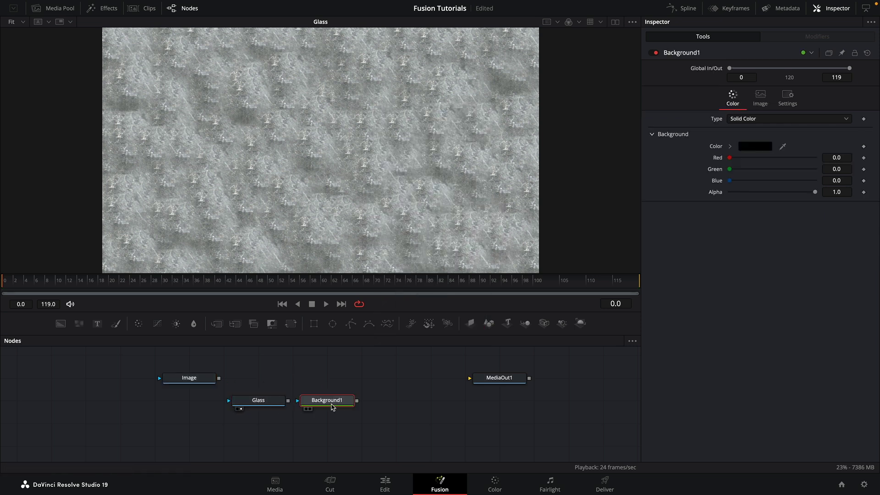
pyautogui.moveTo(334, 408); pyautogui.dragTo(298, 431)
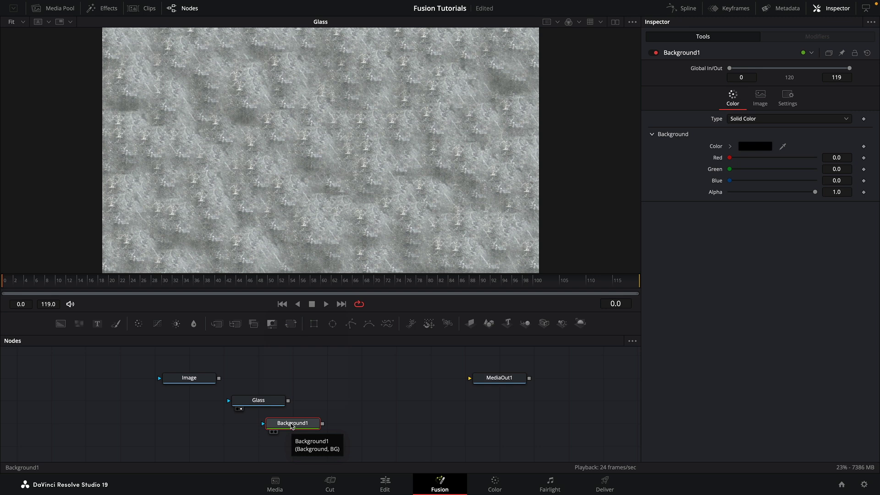
pyautogui.moveTo(292, 424); pyautogui.dragTo(270, 432)
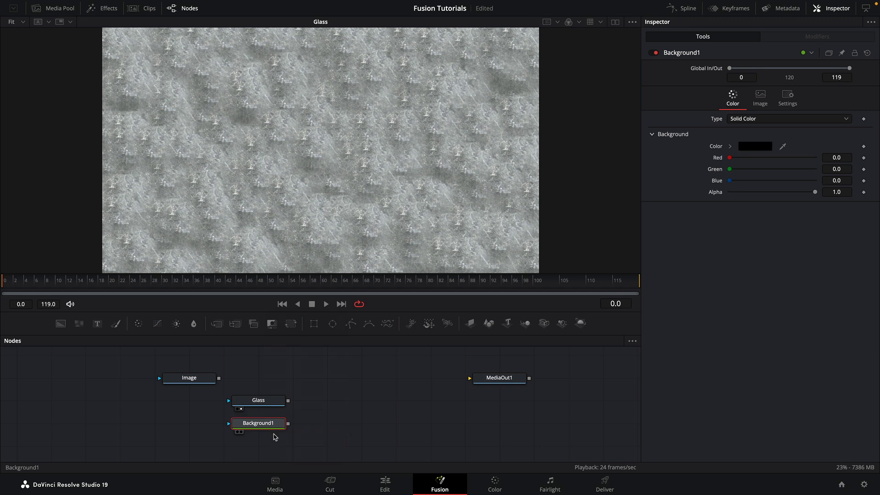
pyautogui.moveTo(275, 400); pyautogui.dragTo(289, 424)
# Set Merge1's Angle to 60 and Center X to 0.0.
pyautogui.press('1')
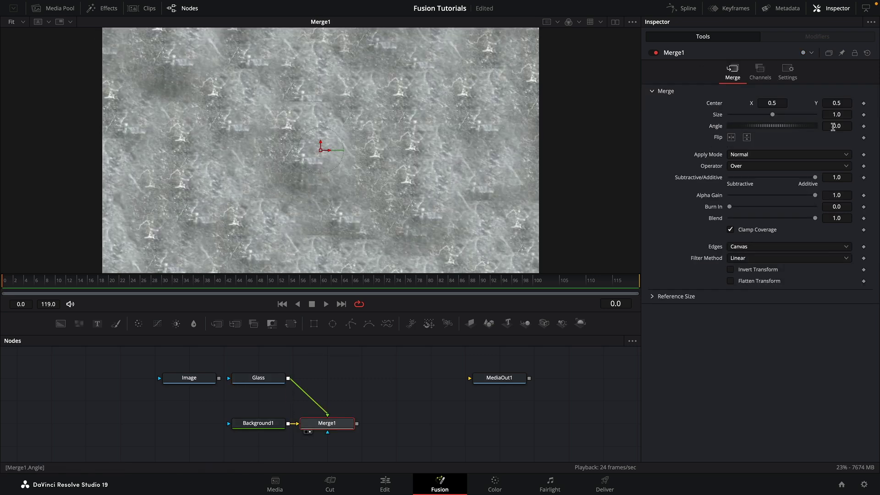
pyautogui.click(845, 125)
pyautogui.write('60')
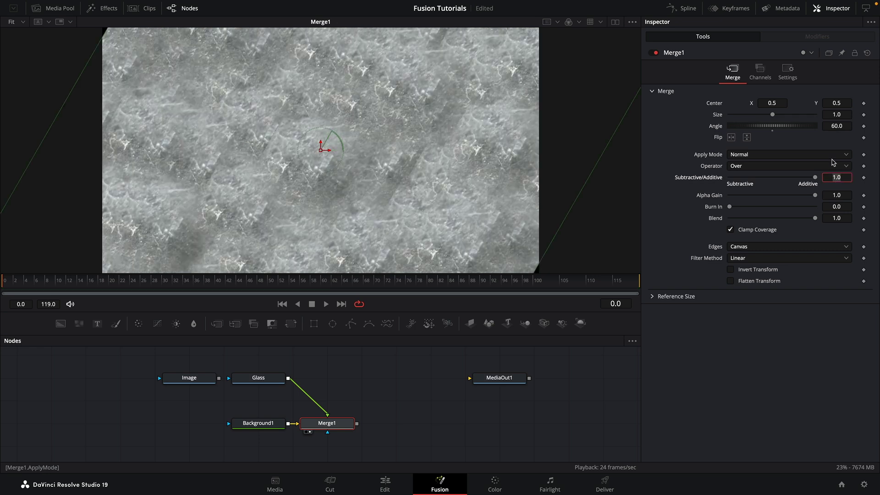
pyautogui.press('Tab')
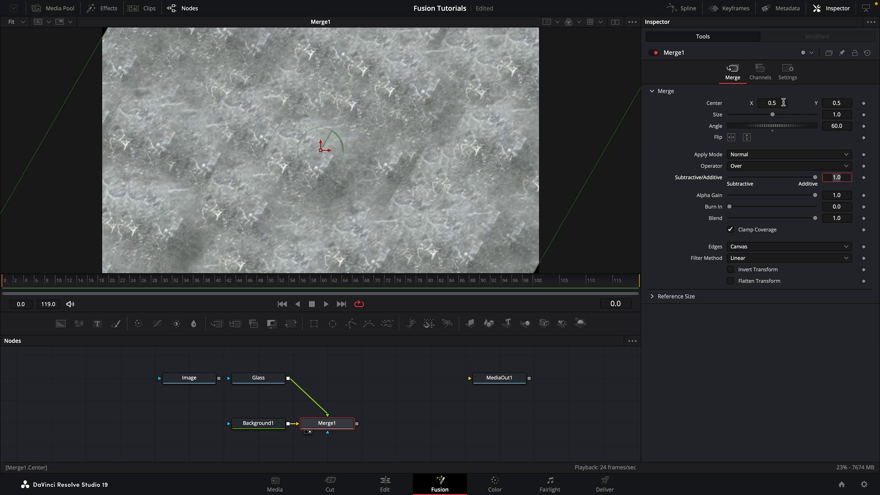
pyautogui.click(784, 103)
pyautogui.write('0')
pyautogui.press('Tab')
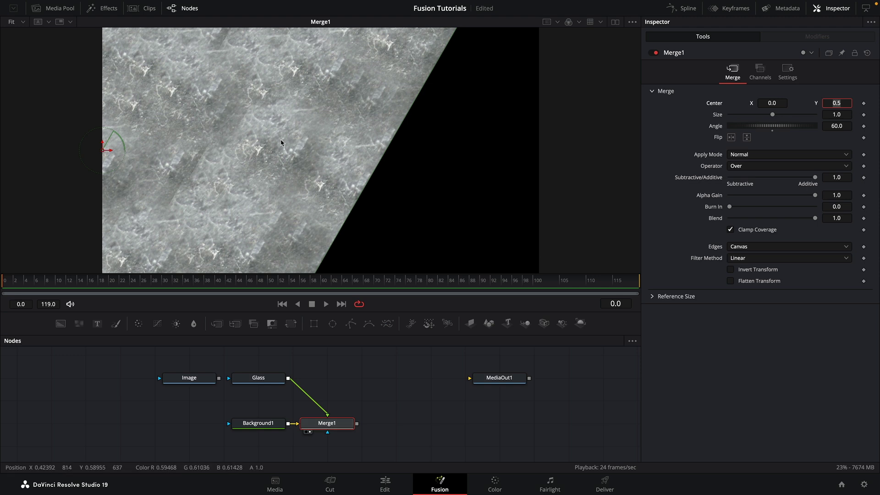
# Shift Background1, Image, Glass and Merge1 further left to tidy the graph.
pyautogui.moveTo(274, 425); pyautogui.dragTo(239, 424)
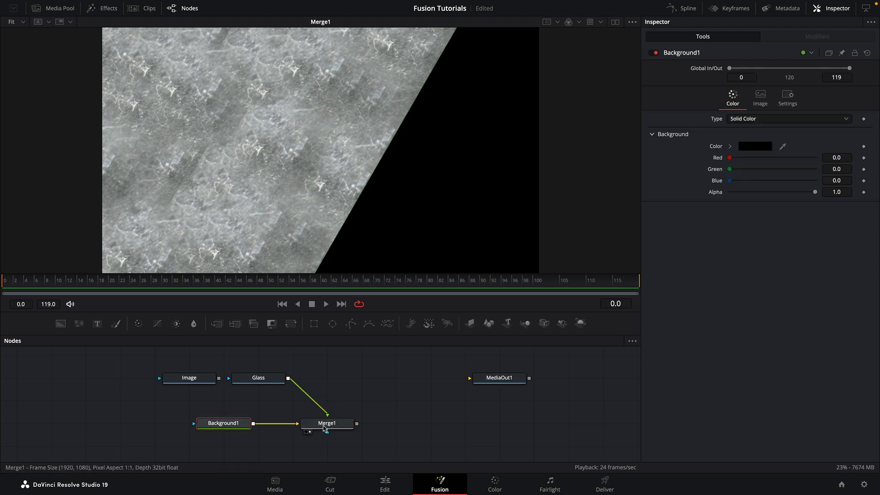
pyautogui.moveTo(217, 377); pyautogui.dragTo(148, 376)
pyautogui.moveTo(258, 377); pyautogui.dragTo(224, 377)
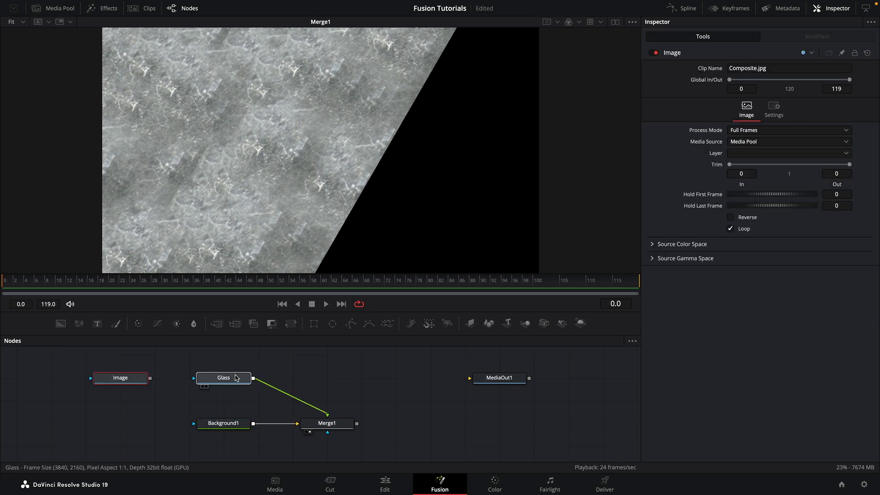
pyautogui.moveTo(346, 419); pyautogui.dragTo(312, 420)
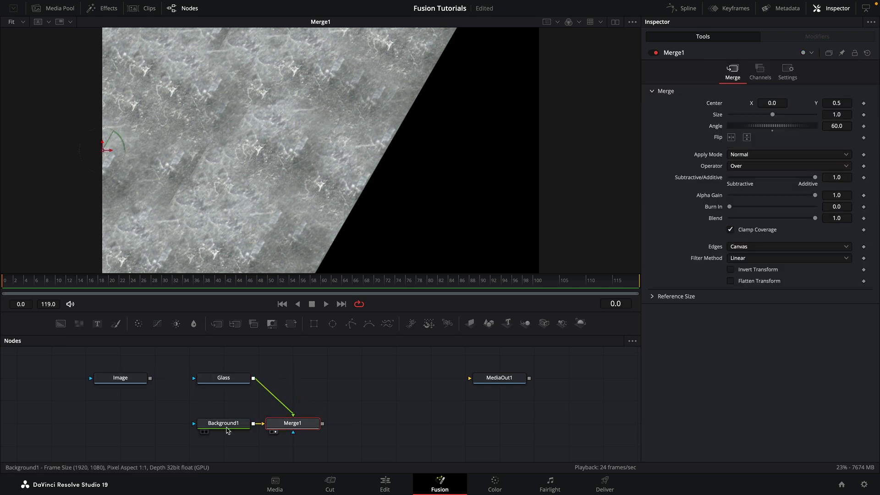
pyautogui.click(219, 424)
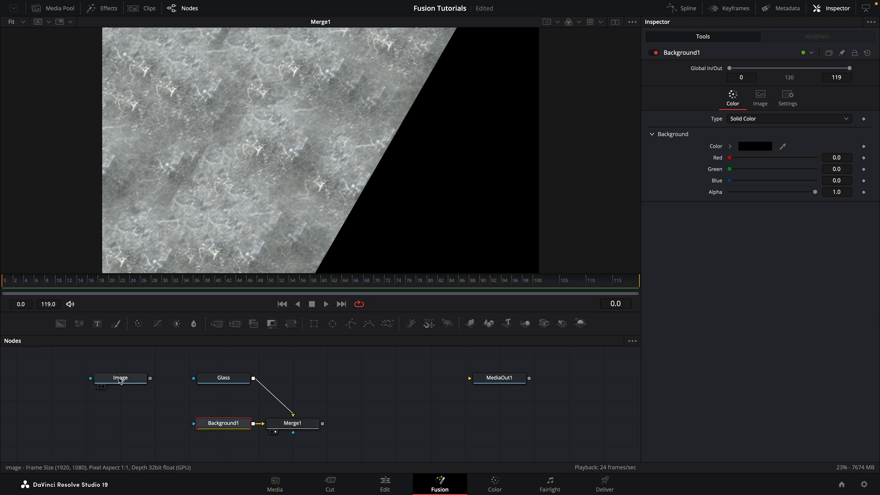
pyautogui.click(120, 380)
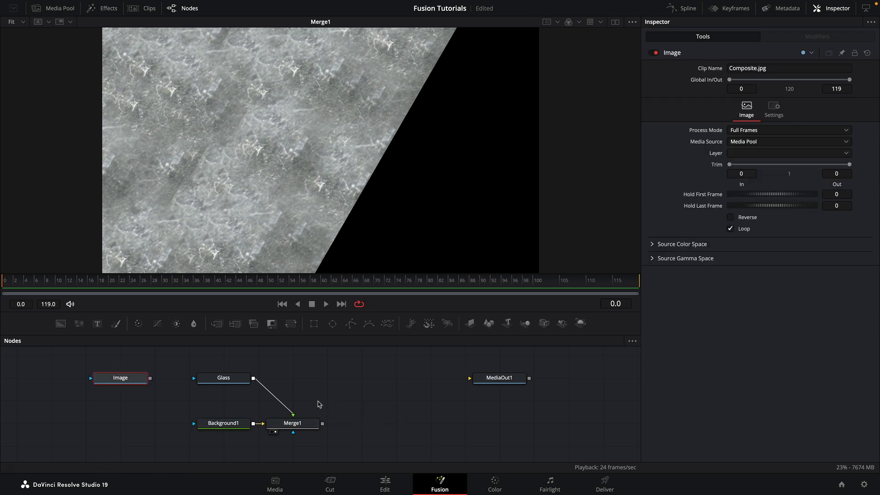
# Add a Blur node after Image with Blur Size 32.
pyautogui.moveTo(124, 385); pyautogui.dragTo(223, 457)
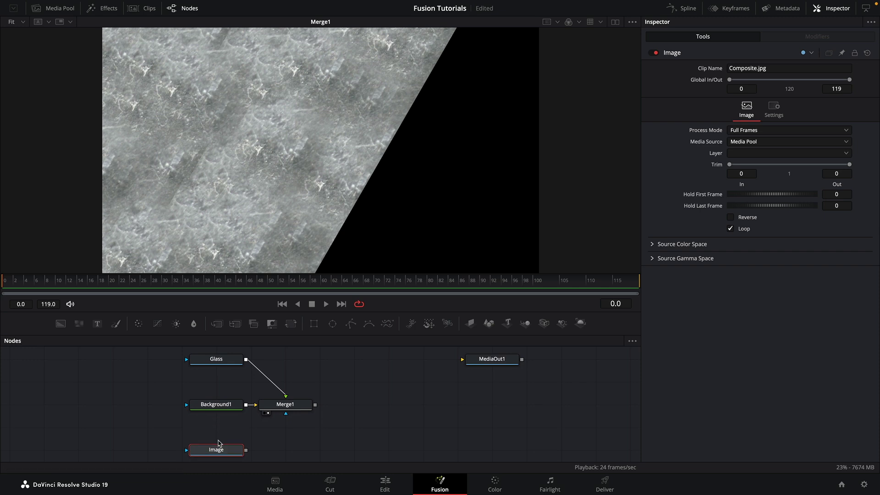
pyautogui.hotkey('shift', 'space')
pyautogui.write('blur')
pyautogui.press('Return')
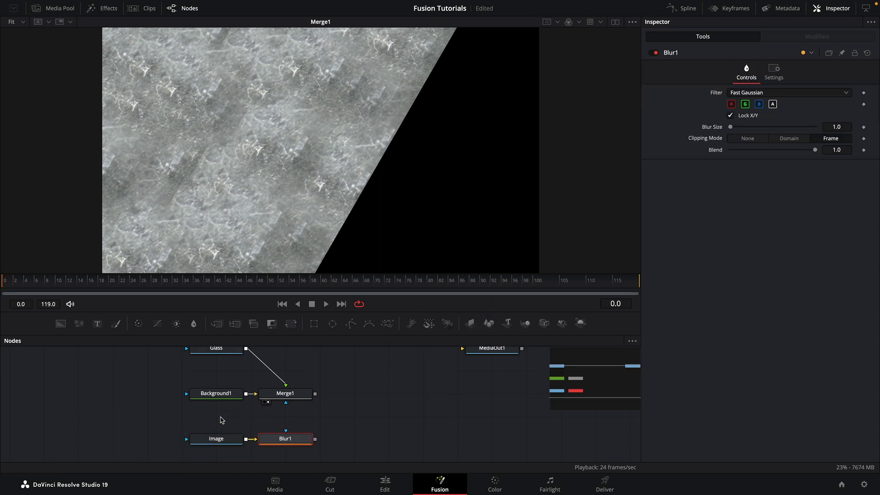
pyautogui.moveTo(306, 439); pyautogui.dragTo(375, 440)
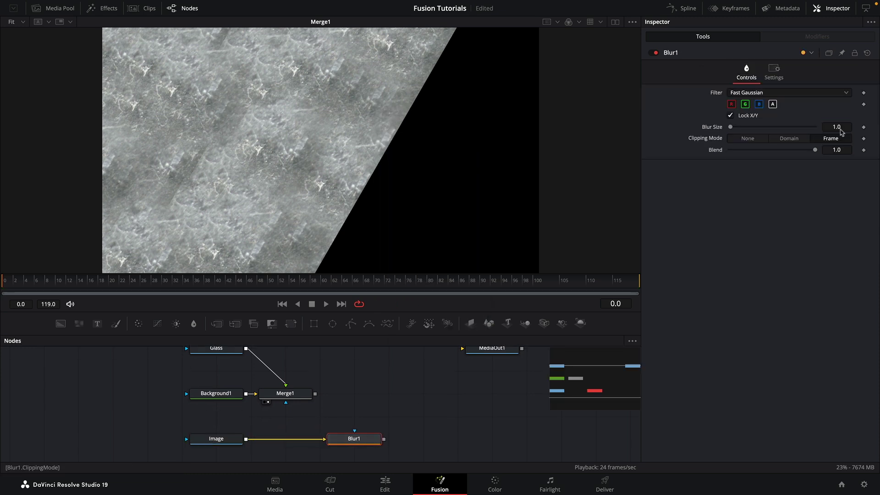
pyautogui.write('323')
pyautogui.press('Tab')
# Use Merge1 as Blur1's mask through the Luminance channel.
pyautogui.moveTo(316, 394); pyautogui.dragTo(356, 439)
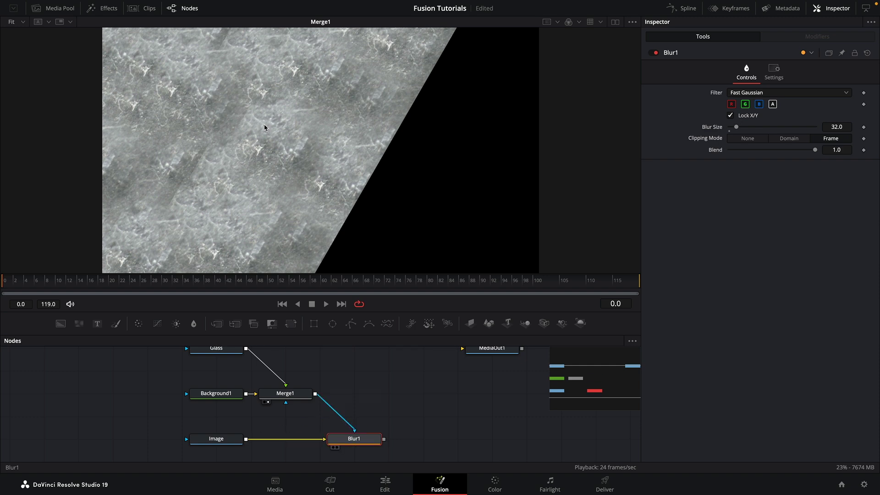
pyautogui.press('1')
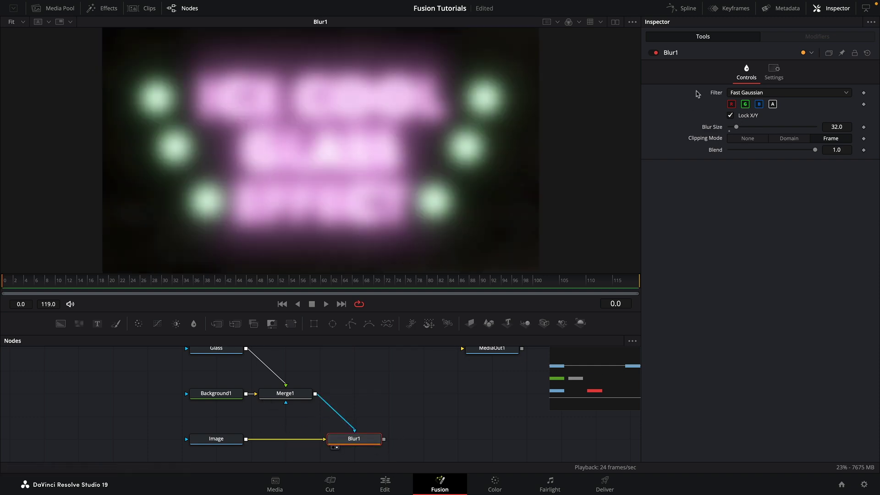
pyautogui.click(775, 72)
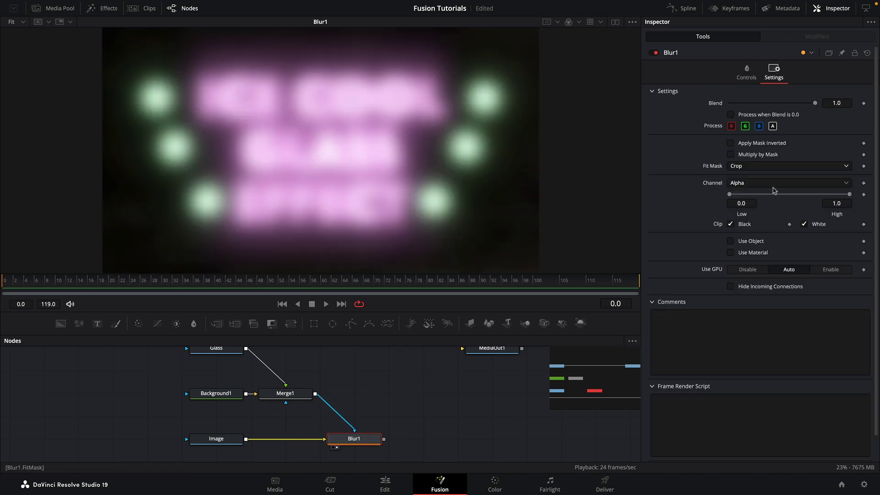
pyautogui.click(762, 184)
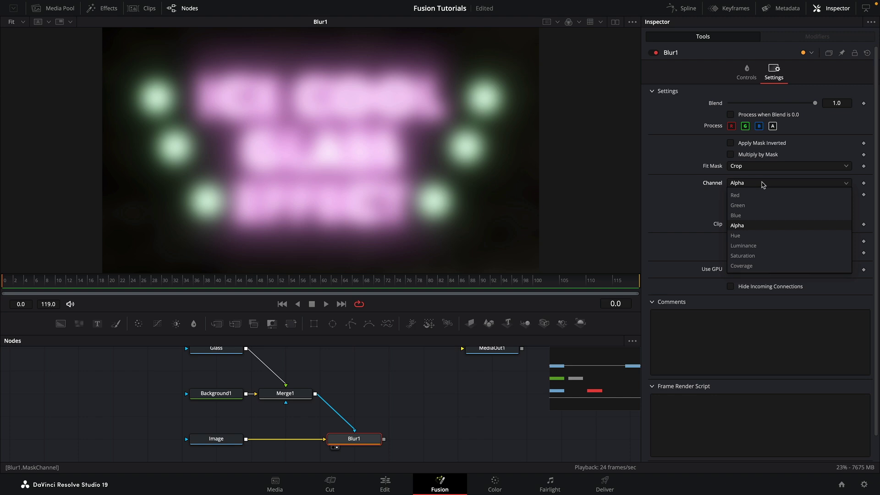
pyautogui.click(765, 246)
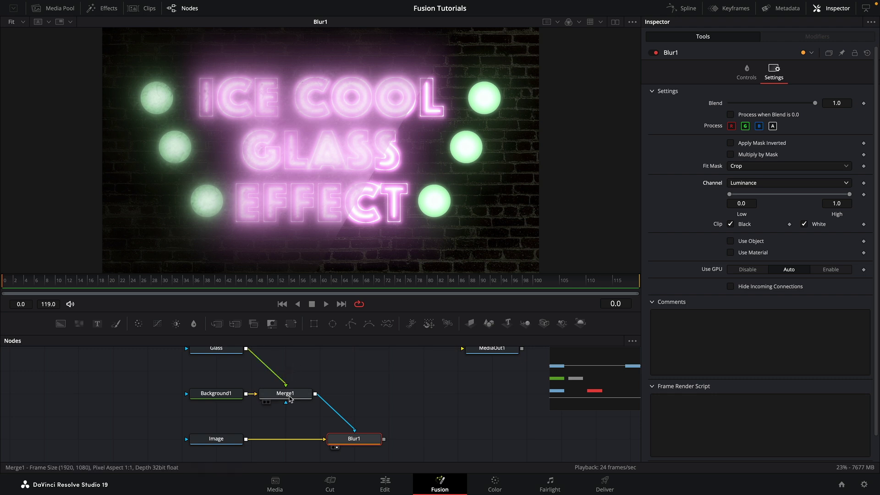
# Insert a Brightness/Contrast after Merge1 with Low 0.176, High 0.824, Clip Black and White.
pyautogui.click(290, 399)
pyautogui.hotkey('shift', 'space')
pyautogui.write('bf')
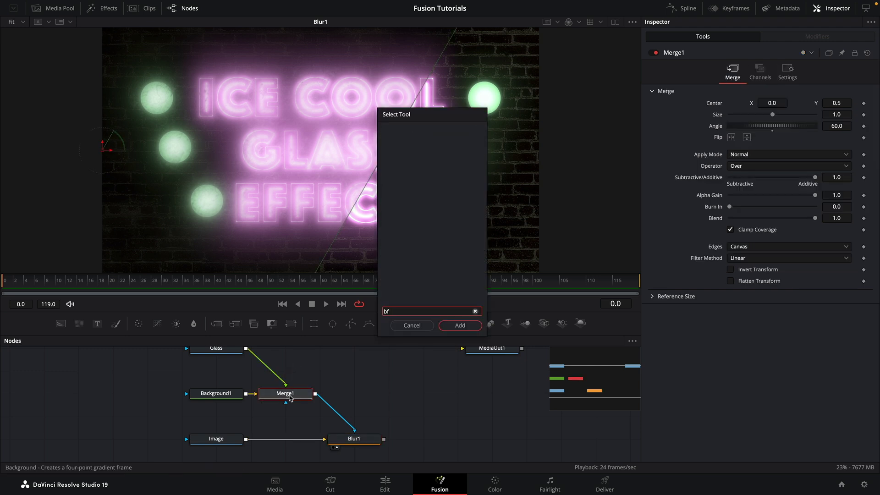
pyautogui.press('BackSpace')
pyautogui.write('c')
pyautogui.press('Return')
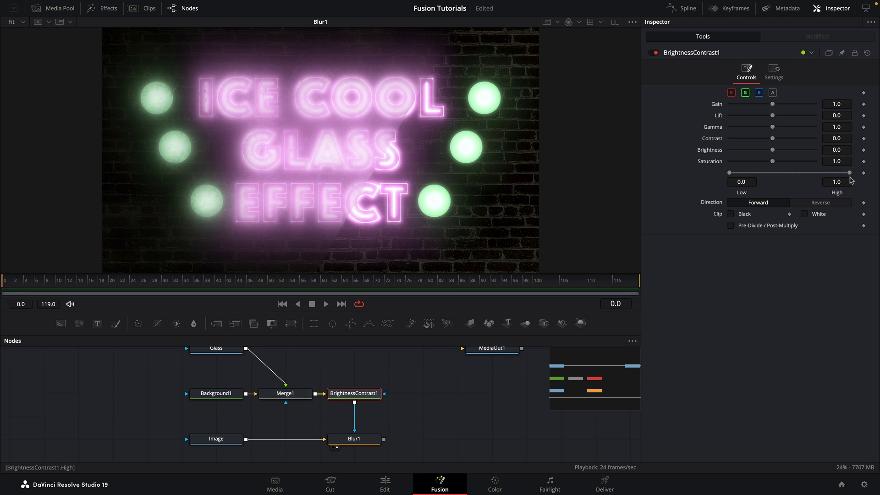
pyautogui.moveTo(849, 173); pyautogui.dragTo(830, 173)
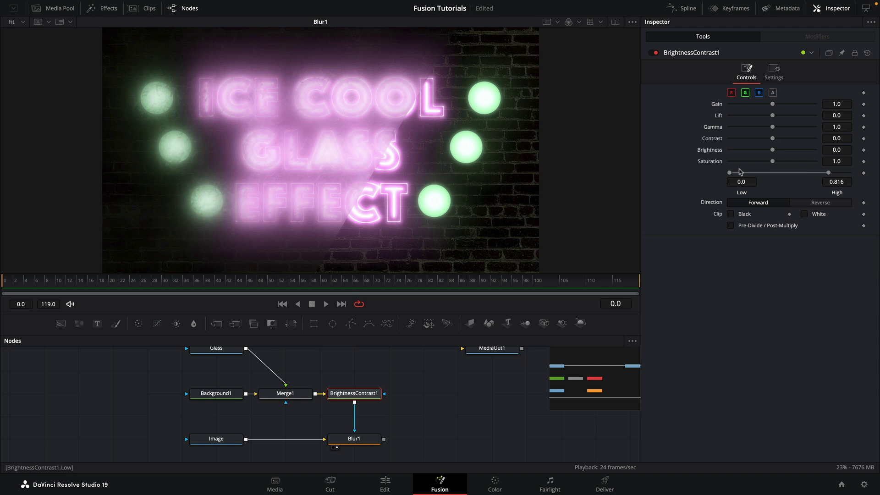
pyautogui.moveTo(730, 172); pyautogui.dragTo(749, 176)
pyautogui.moveTo(828, 174); pyautogui.dragTo(829, 174)
pyautogui.click(731, 214)
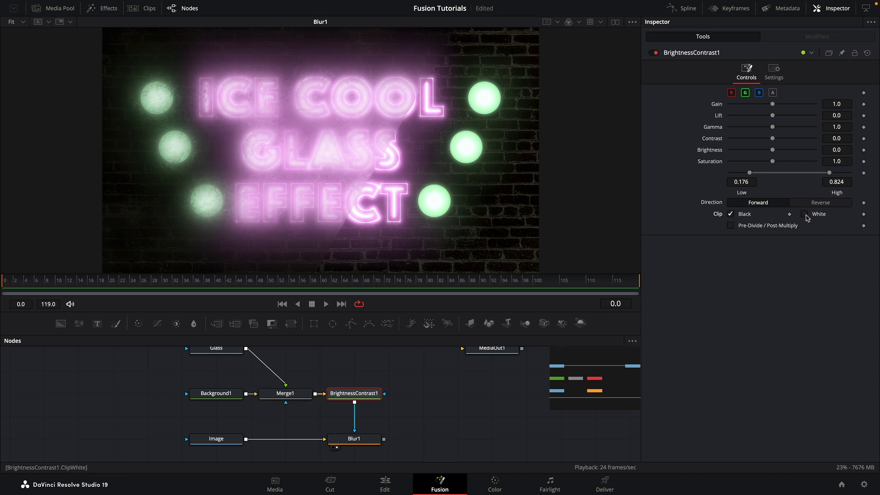
pyautogui.click(804, 214)
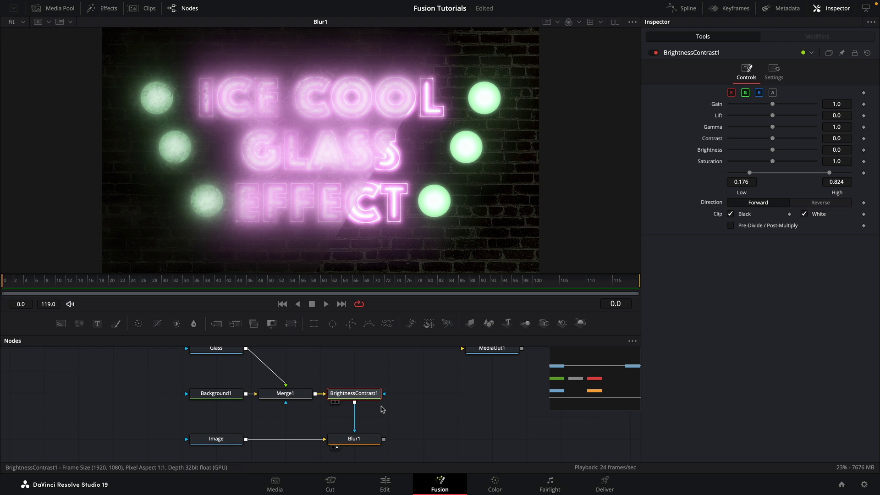
# Select Blur1 to begin adding a tool after it.
pyautogui.hscroll(3, 383, 409)
pyautogui.click(297, 432)
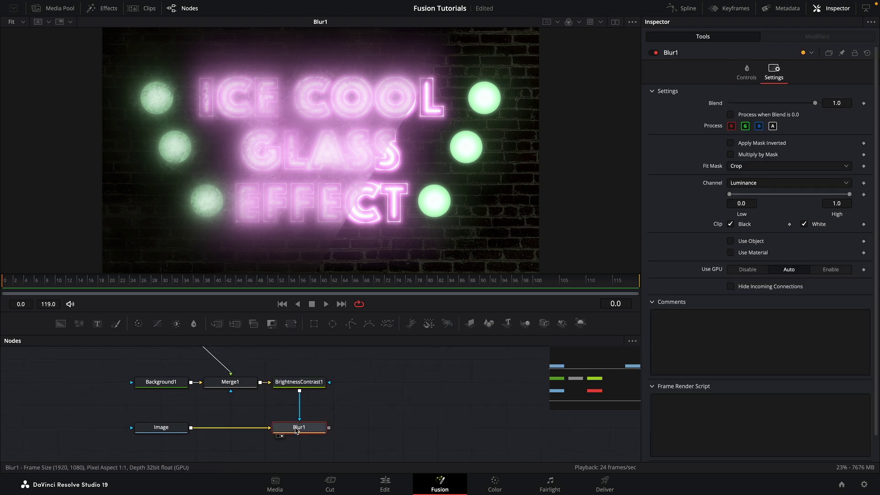
pyautogui.hotkey('shift', 'space')
# Add a Displace node after Blur1 with the glass merge fed into its foreground.
pyautogui.write('dis')
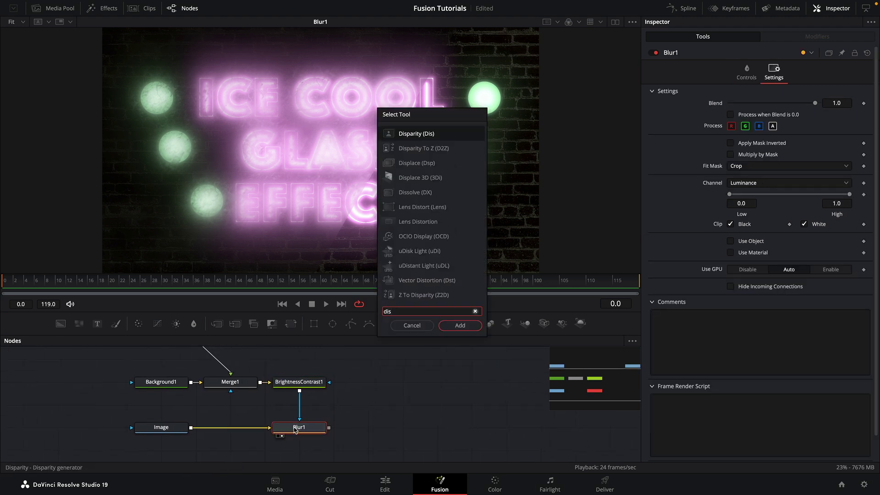
pyautogui.press('Down')
pyautogui.press('Down')
pyautogui.press('Return')
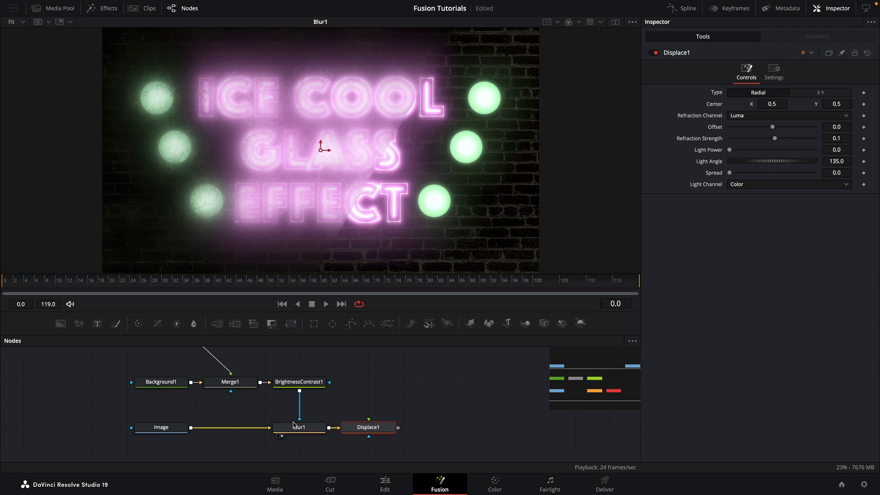
pyautogui.hscroll(2, 372, 410)
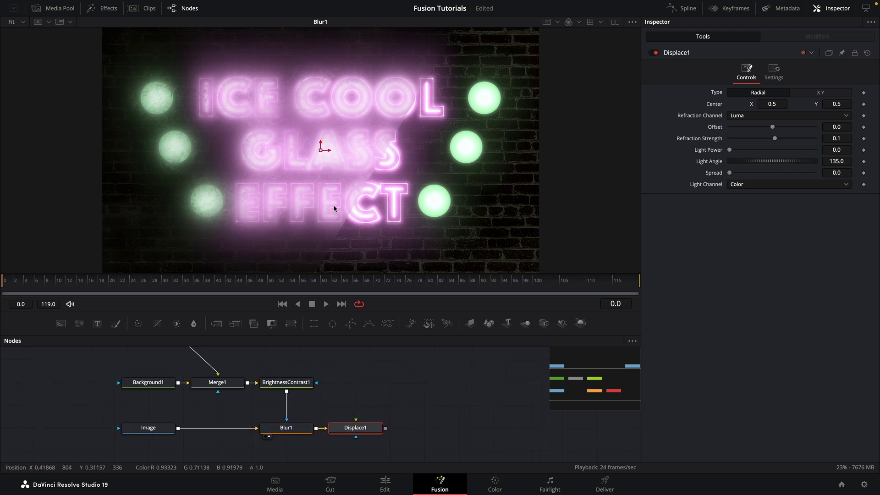
pyautogui.moveTo(359, 430); pyautogui.dragTo(394, 430)
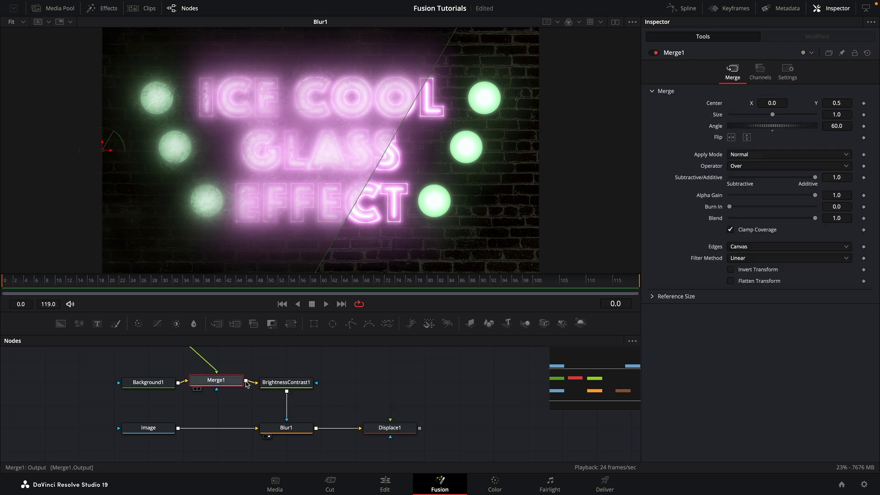
pyautogui.moveTo(247, 384); pyautogui.dragTo(411, 448)
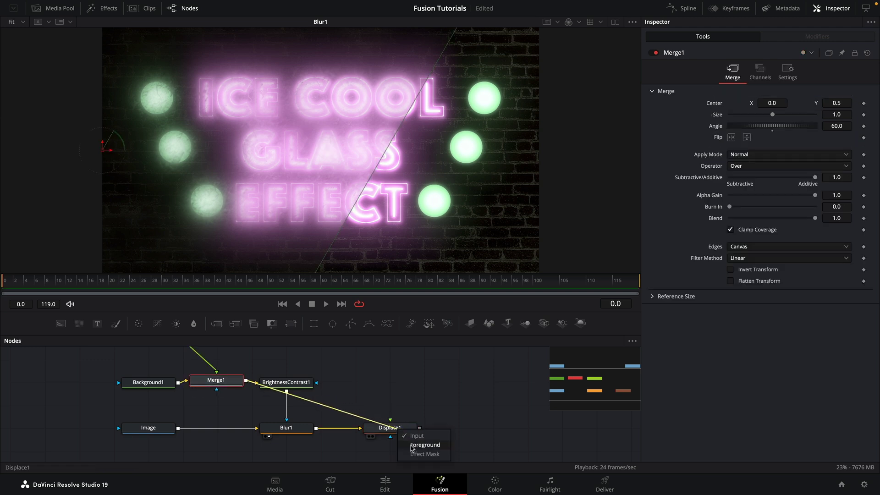
pyautogui.click(411, 445)
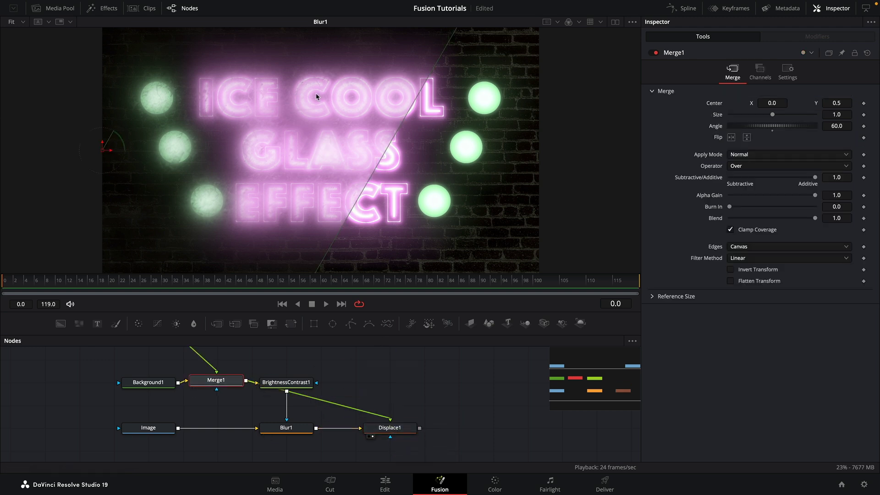
pyautogui.click(369, 437)
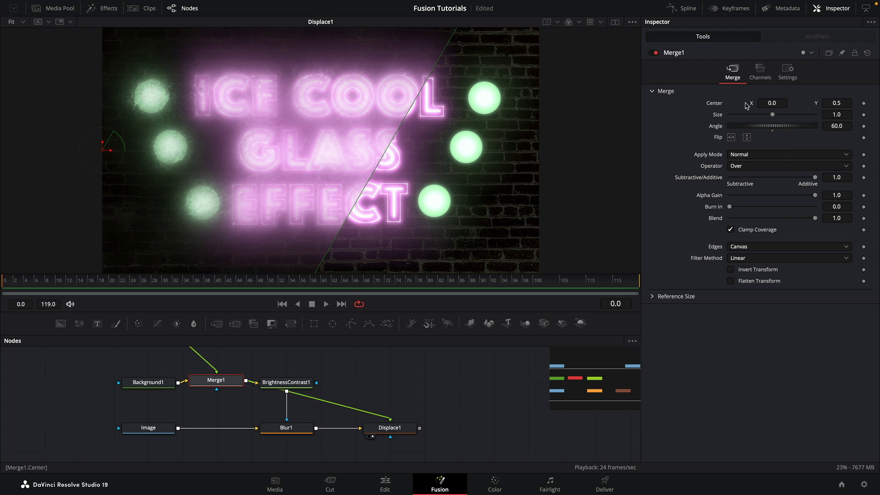
# Set Displace1 to X Y with Light Power 1.235 and add a router on the glass link.
pyautogui.click(403, 428)
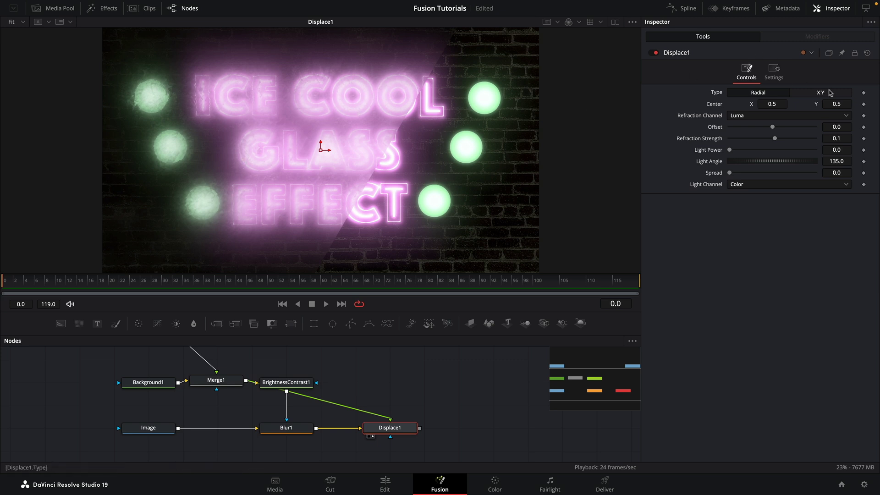
pyautogui.click(824, 94)
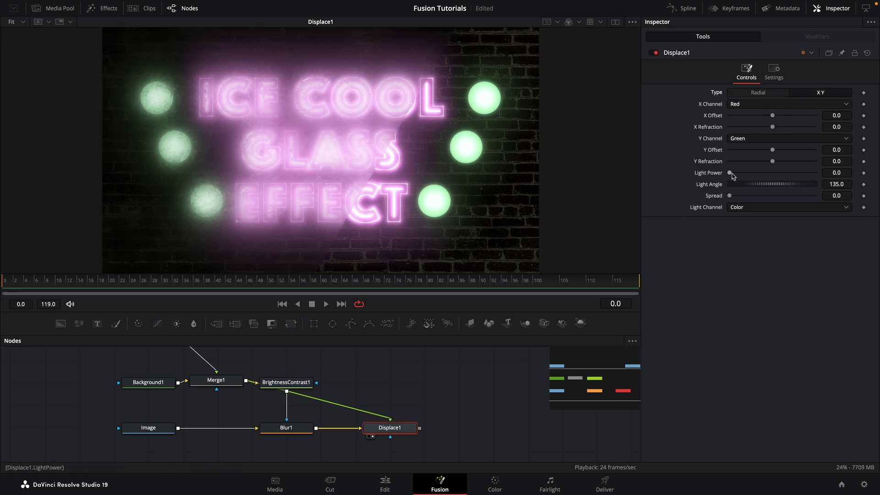
pyautogui.moveTo(736, 174); pyautogui.dragTo(769, 177)
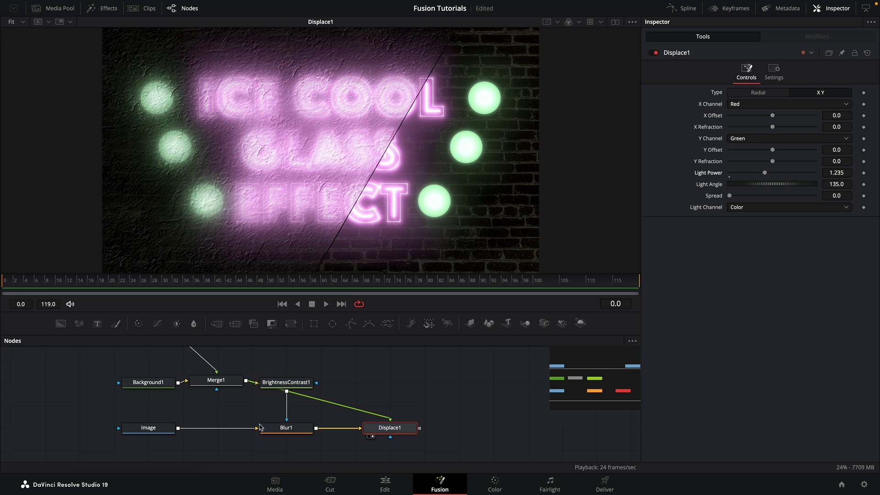
pyautogui.keyDown('alt'); pyautogui.click(342, 406); pyautogui.keyUp('alt')
pyautogui.moveTo(342, 406); pyautogui.dragTo(401, 370)
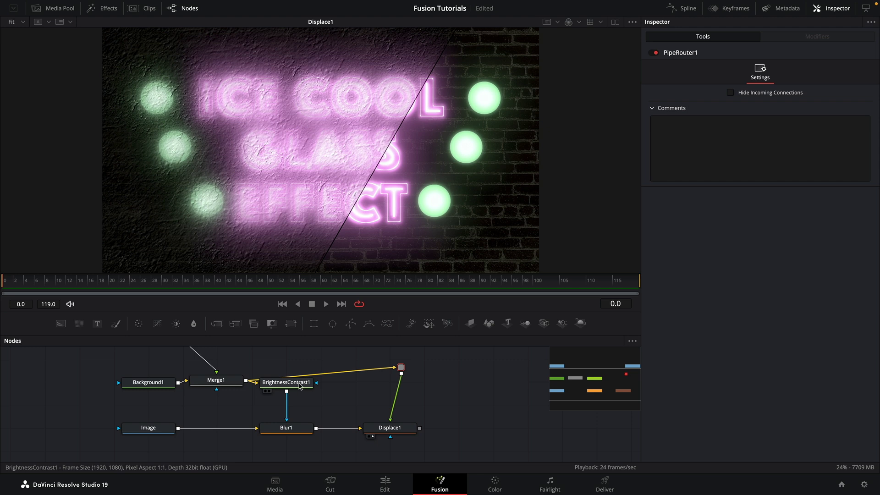
# Reposition Merge1 and the router, then insert a Brightness/Contrast after the router.
pyautogui.click(299, 384)
pyautogui.moveTo(239, 385); pyautogui.dragTo(240, 364)
pyautogui.moveTo(401, 368); pyautogui.dragTo(395, 362)
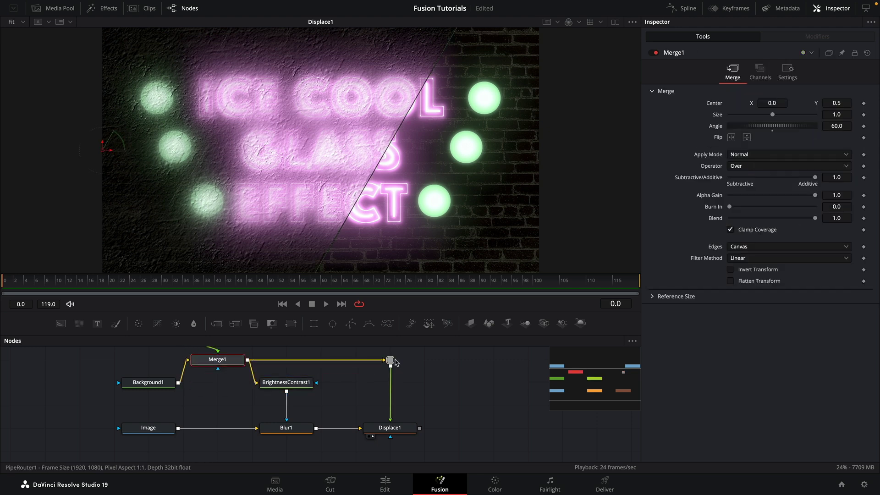
pyautogui.click(391, 360)
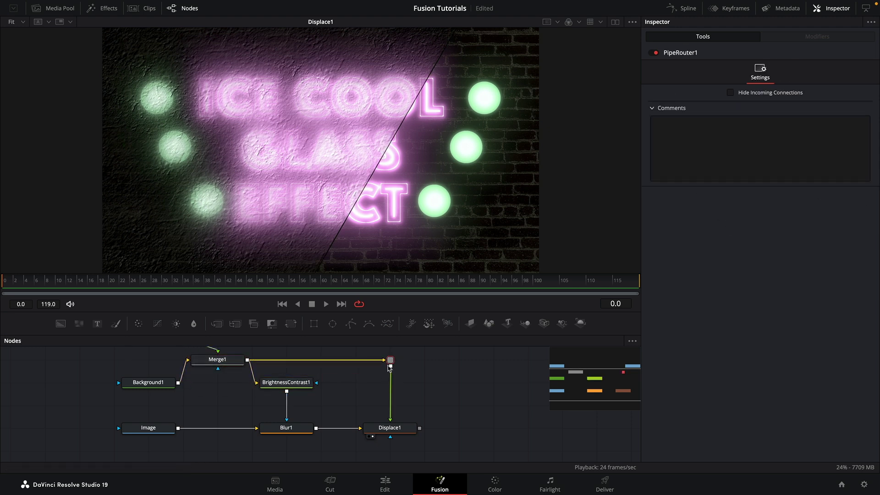
pyautogui.hotkey('shift', 'space')
pyautogui.write('bc')
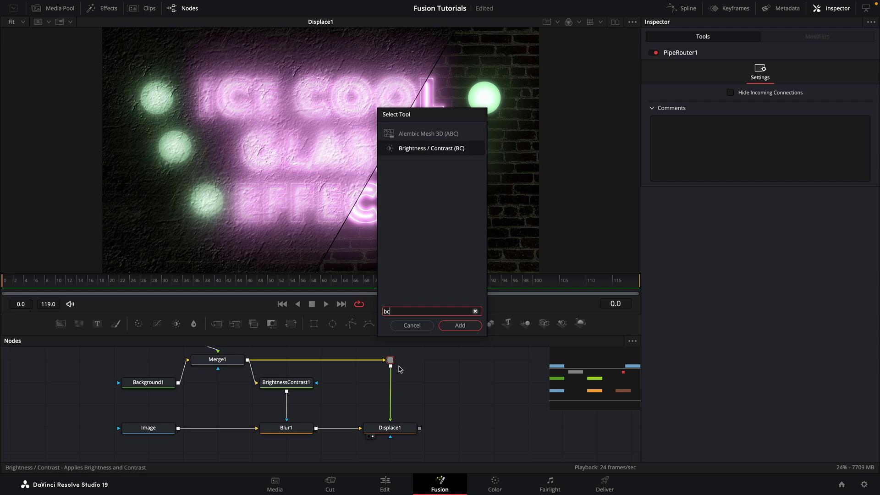
pyautogui.press('Return')
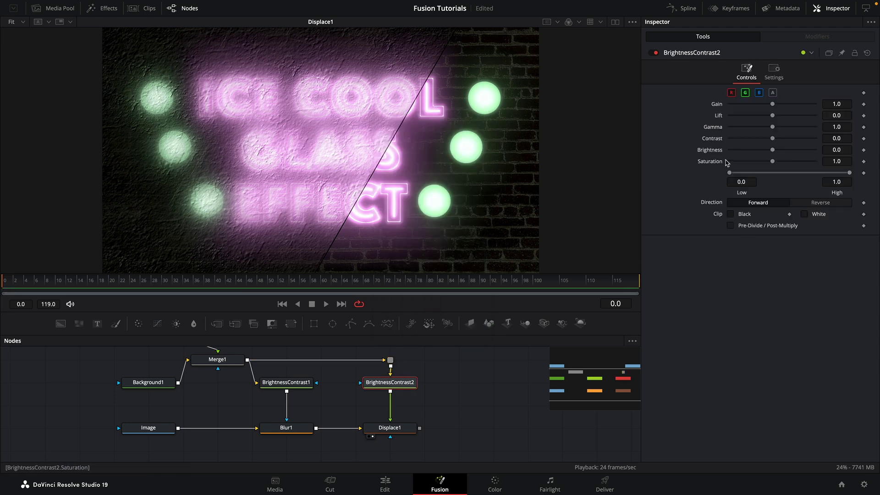
# Set BrightnessContrast2 to Low 0.064 and High 0.828 with Clip Black and White.
pyautogui.click(730, 214)
pyautogui.click(805, 214)
pyautogui.moveTo(729, 172)
pyautogui.mouseDown()
pyautogui.moveTo(785, 180)
pyautogui.moveTo(732, 178)
pyautogui.mouseUp()
pyautogui.moveTo(849, 172); pyautogui.dragTo(830, 177)
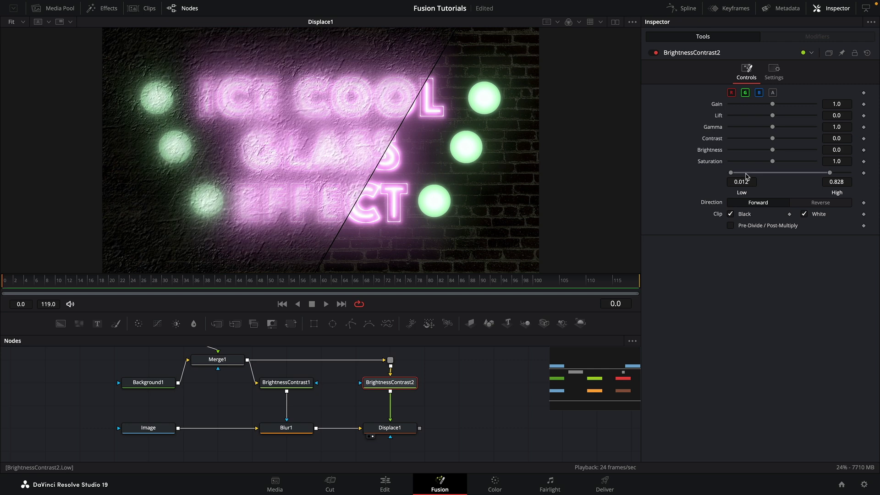
pyautogui.moveTo(736, 175); pyautogui.dragTo(737, 174)
pyautogui.scroll(3, 333, 378)
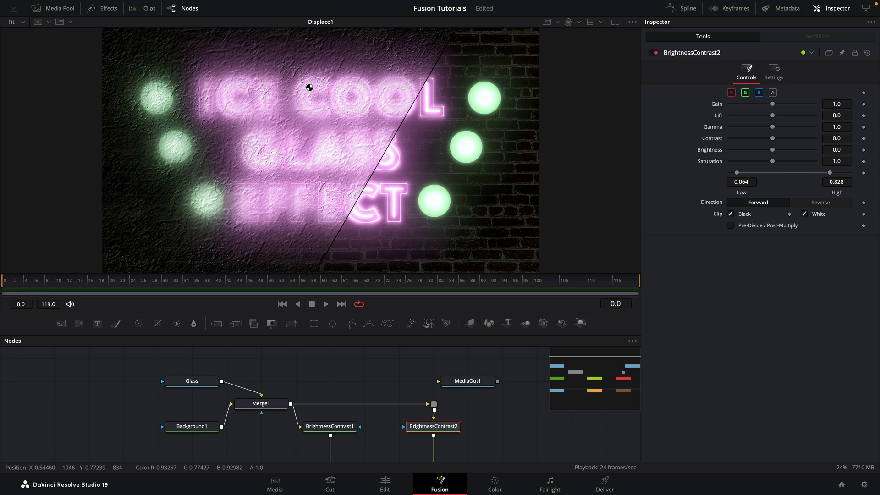
# Tidy the Glass, Background1 and merge nodes into a cleaner layout.
pyautogui.moveTo(192, 381); pyautogui.dragTo(157, 358)
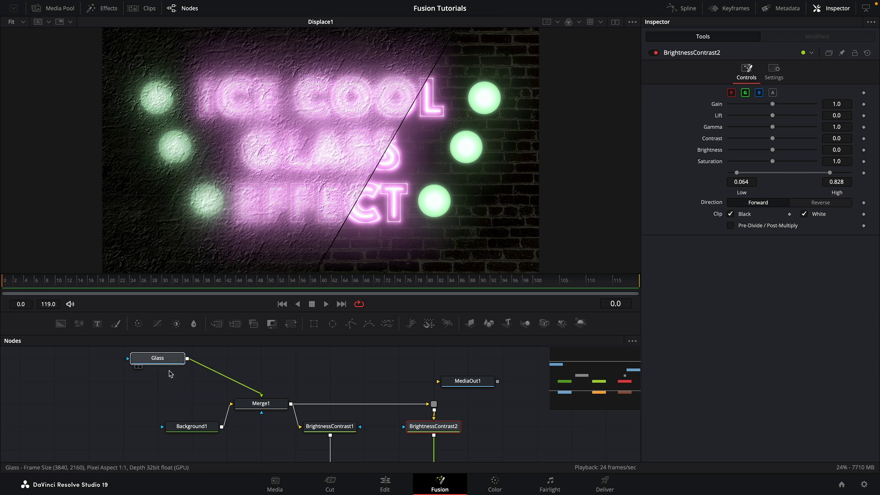
pyautogui.moveTo(192, 426); pyautogui.dragTo(157, 426)
pyautogui.moveTo(256, 407); pyautogui.dragTo(221, 361)
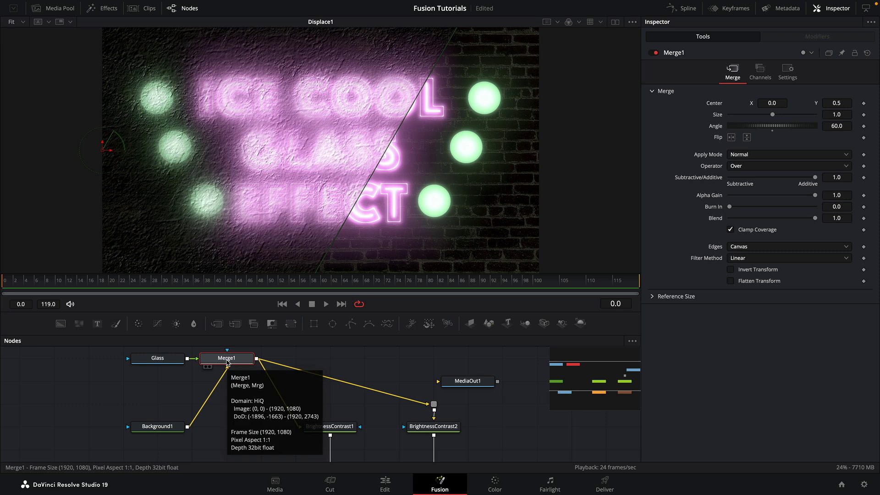
pyautogui.moveTo(157, 358); pyautogui.dragTo(123, 358)
pyautogui.moveTo(157, 426); pyautogui.dragTo(123, 426)
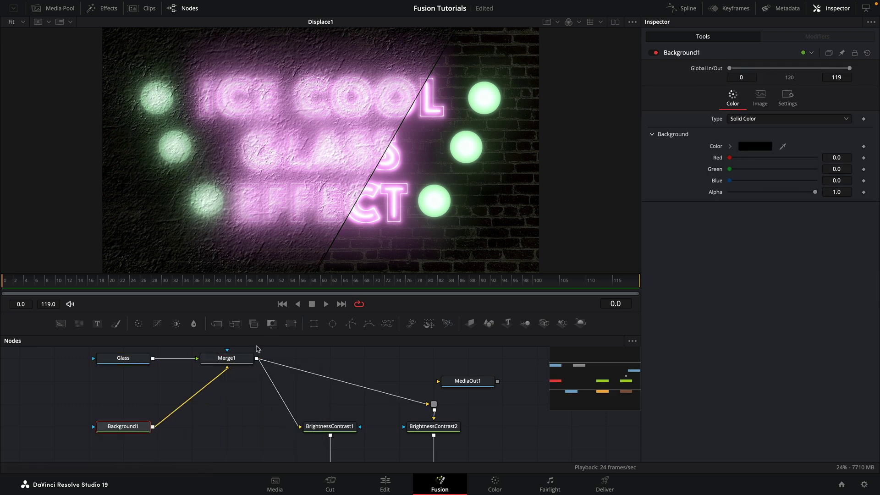
pyautogui.click(233, 362)
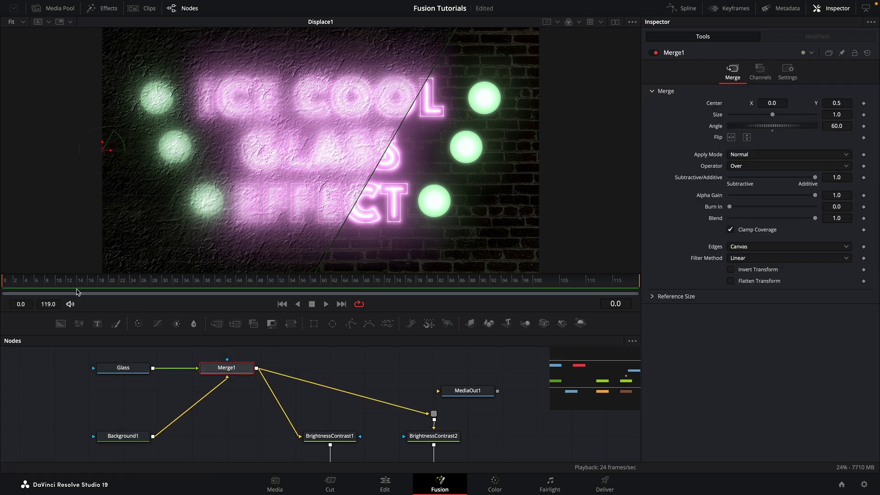
# Keyframe Merge1's Center at frame 10 with X at -0.15.
pyautogui.moveTo(52, 286); pyautogui.dragTo(58, 287)
pyautogui.click(864, 103)
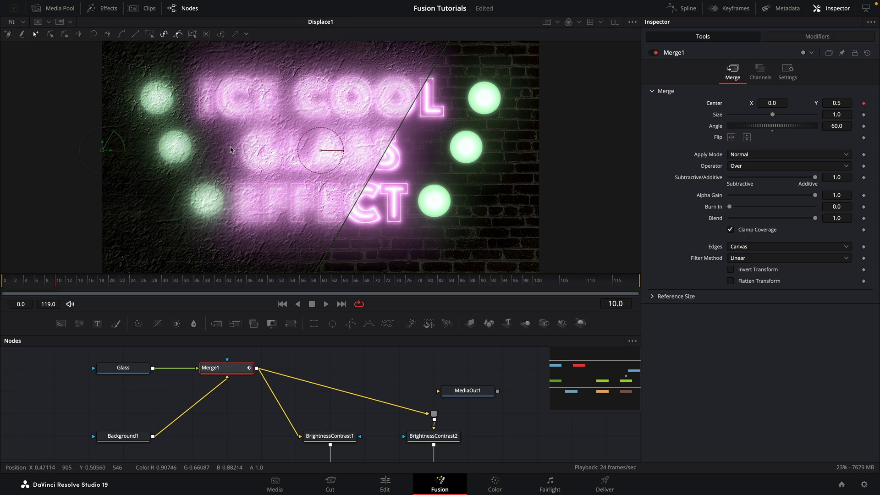
pyautogui.moveTo(109, 150); pyautogui.dragTo(46, 157)
pyautogui.click(772, 103)
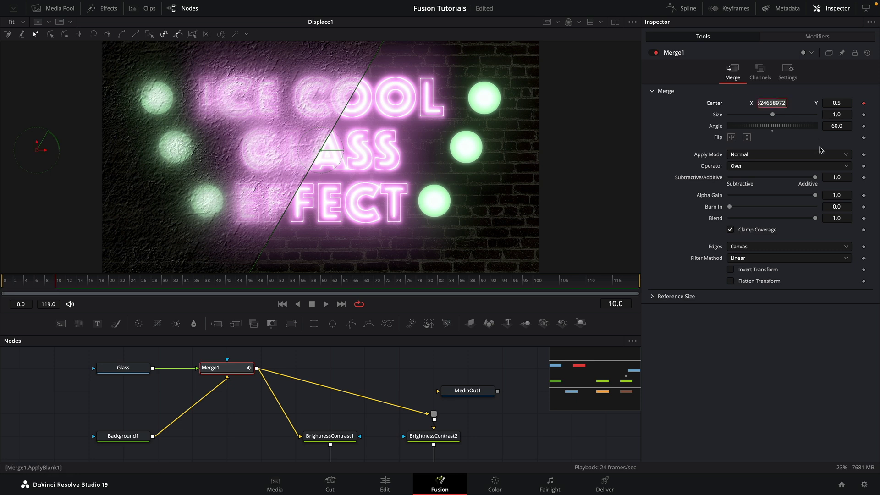
pyautogui.write('-.15')
pyautogui.press('Tab')
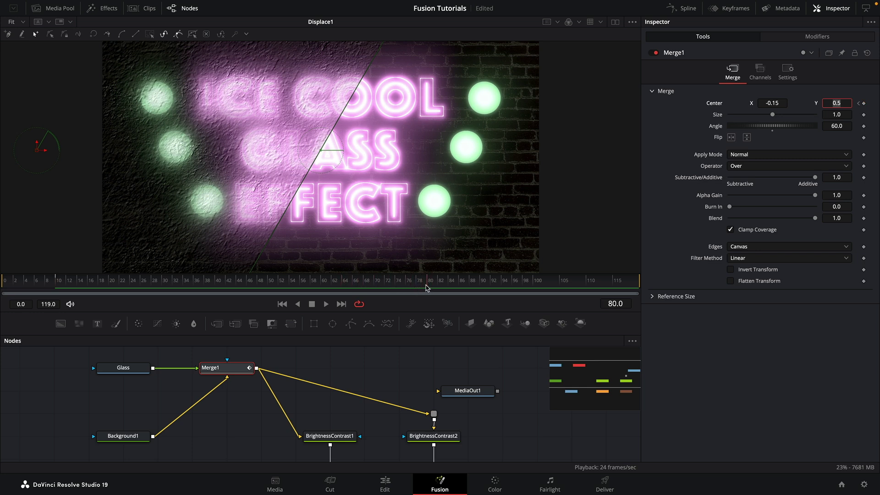
# Set Merge1's Center X to -0.5 at frame 80 and scrub to preview the slide.
pyautogui.click(783, 104)
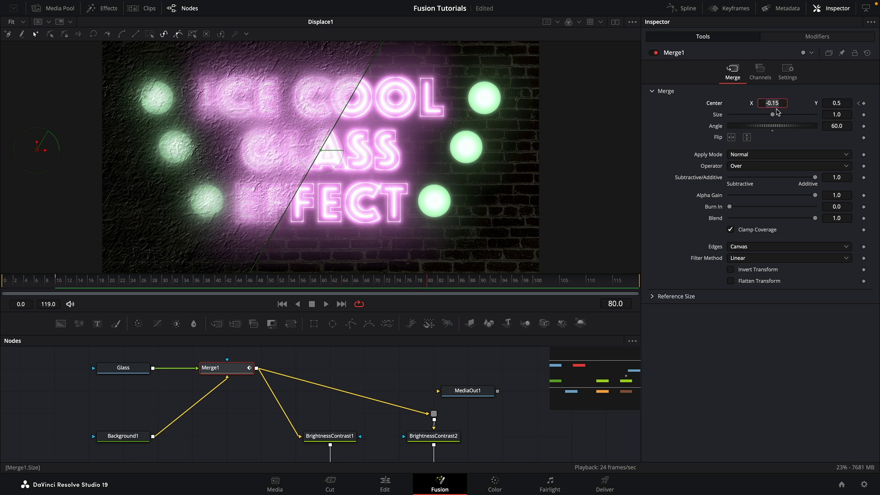
pyautogui.write('-0.15')
pyautogui.press('Tab')
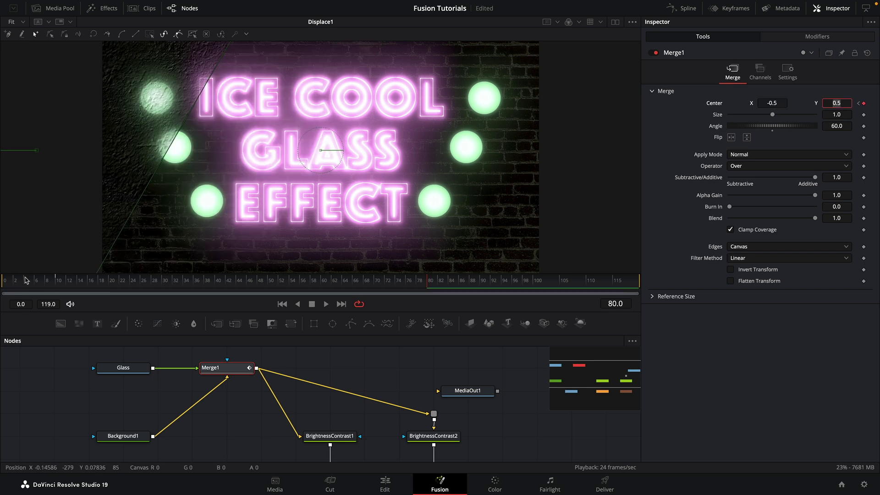
pyautogui.click(67, 283)
pyautogui.moveTo(68, 284); pyautogui.dragTo(107, 299)
# Move the Background1 and Glass nodes further left in the graph.
pyautogui.moveTo(165, 381); pyautogui.dragTo(169, 385)
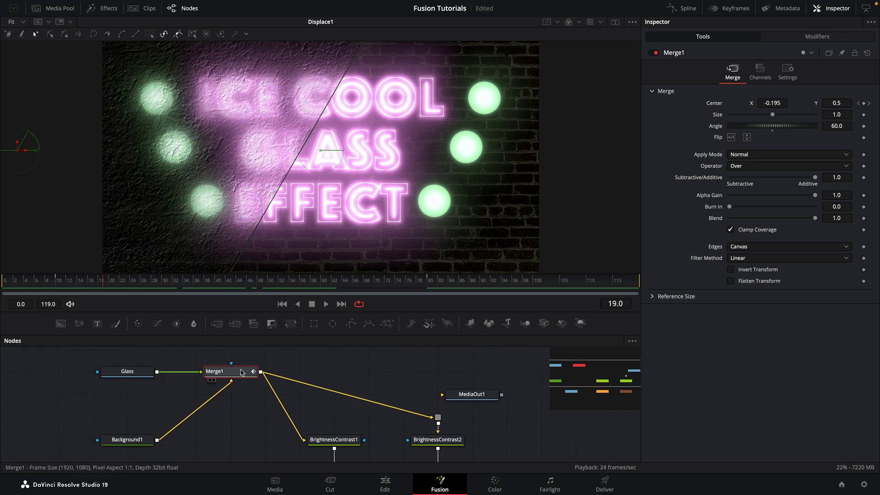
pyautogui.moveTo(136, 441); pyautogui.dragTo(102, 441)
pyautogui.moveTo(127, 372); pyautogui.dragTo(93, 372)
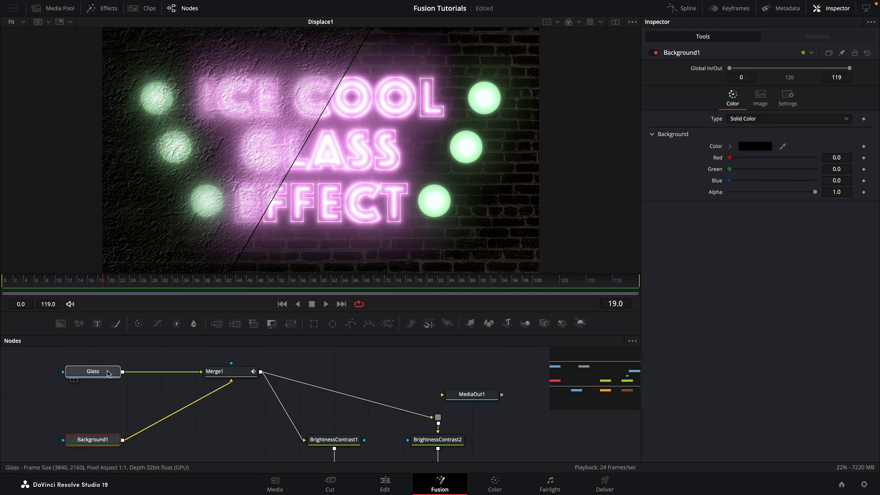
# Insert a Merge2 node after Merge1, fed by Merge1.
pyautogui.click(228, 375)
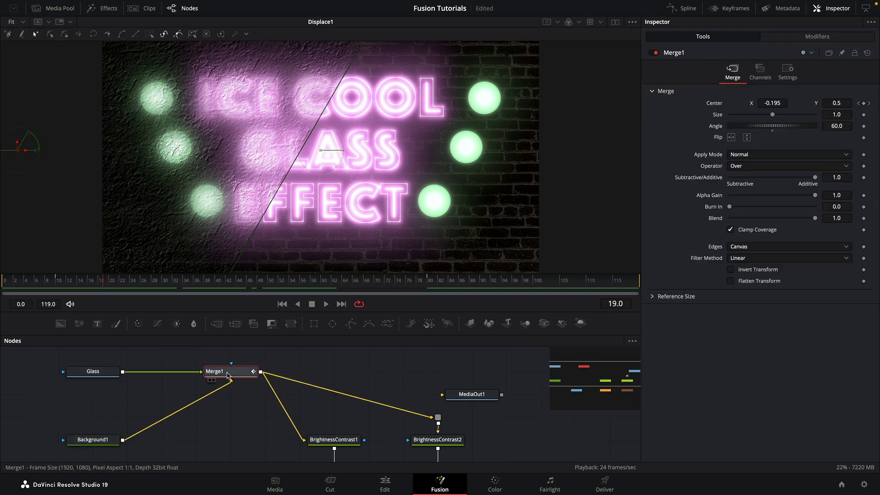
pyautogui.hotkey('shift', 'space')
pyautogui.write('mrg')
pyautogui.press('Return')
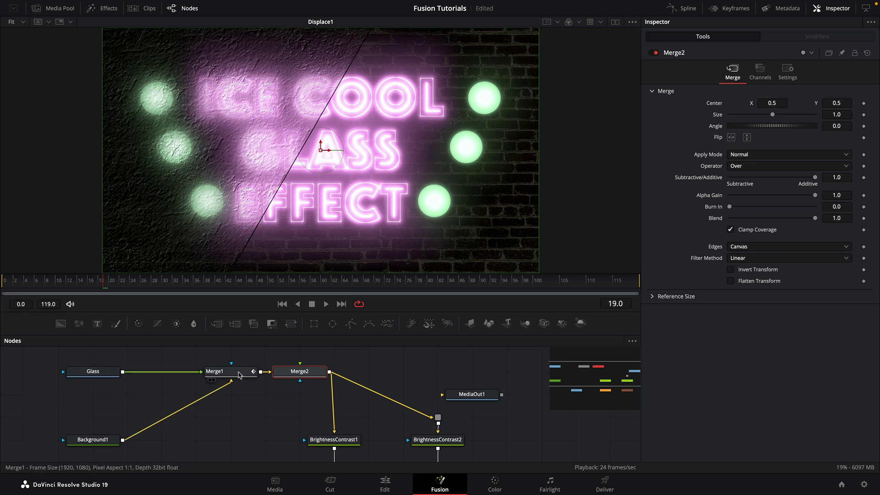
pyautogui.moveTo(262, 374); pyautogui.dragTo(299, 373)
# Flip Merge2 horizontally and vertically, set Alpha Gain to 0, and play back.
pyautogui.click(300, 372)
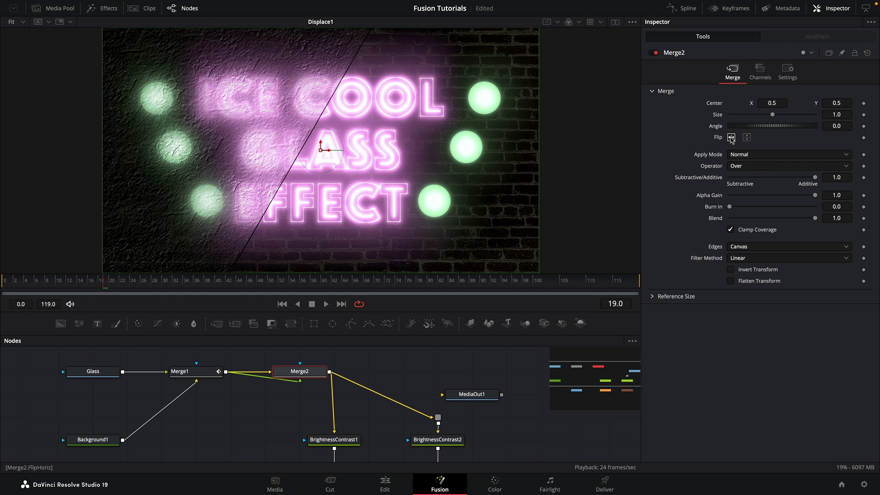
pyautogui.click(732, 138)
pyautogui.click(747, 138)
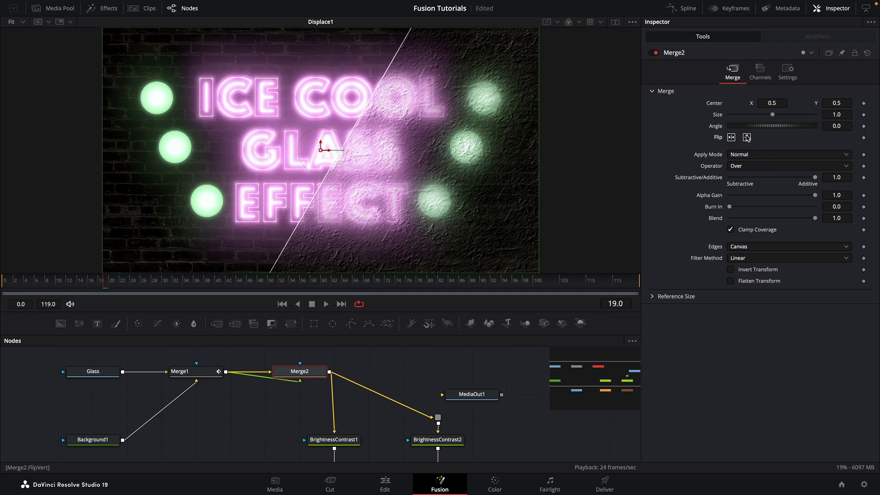
pyautogui.moveTo(816, 195); pyautogui.dragTo(701, 196)
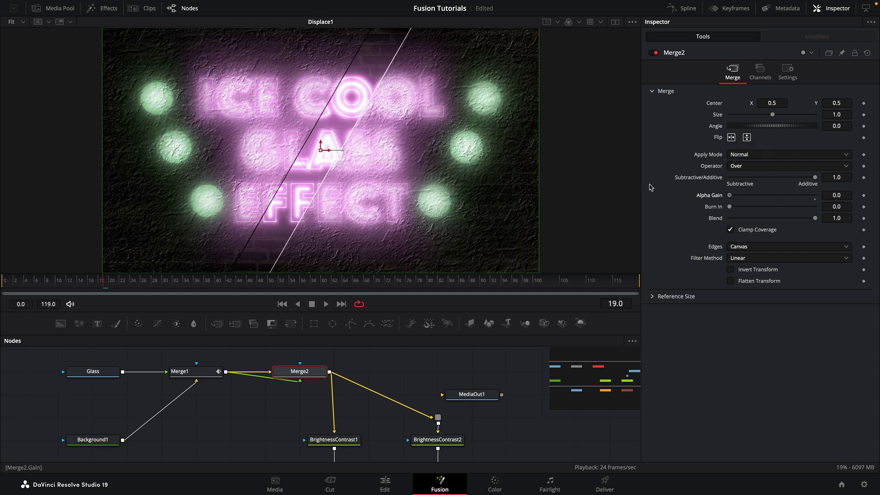
pyautogui.press('space')
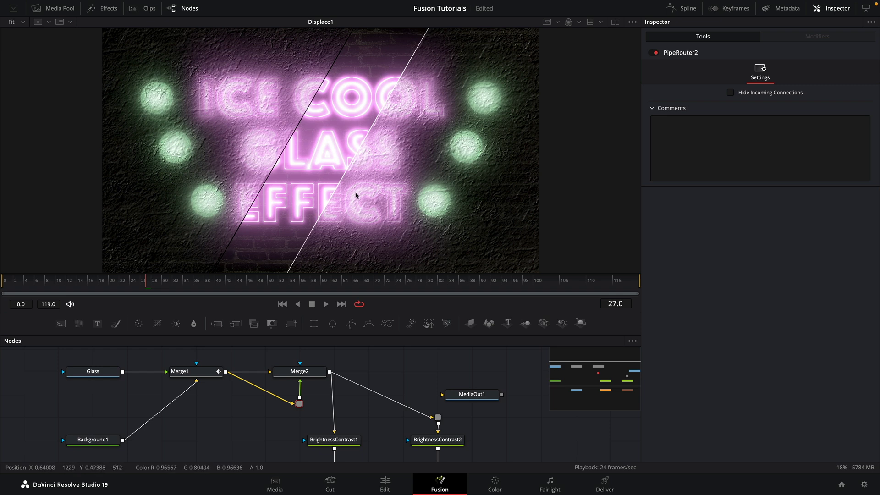
# Add Rectangle1 to the Glass node, move it higher and disconnect it from Glass.
pyautogui.moveTo(59, 386); pyautogui.dragTo(142, 403)
pyautogui.click(169, 390)
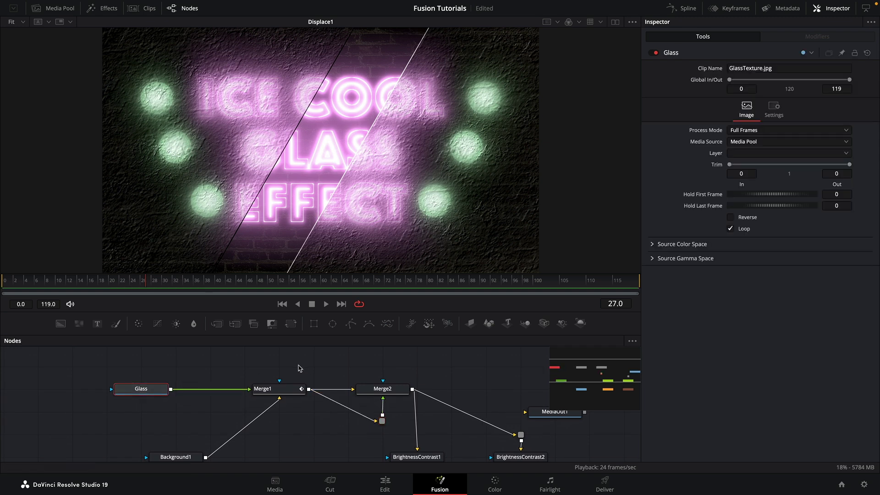
pyautogui.moveTo(333, 364); pyautogui.dragTo(390, 352)
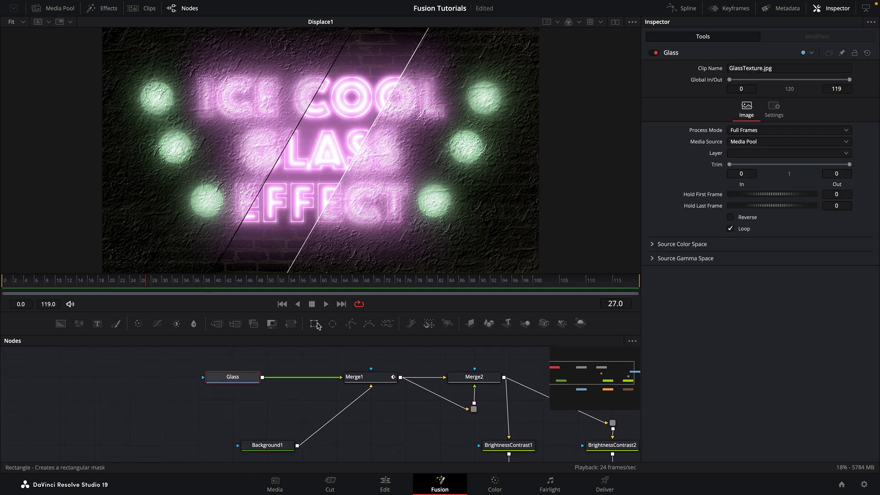
pyautogui.click(315, 324)
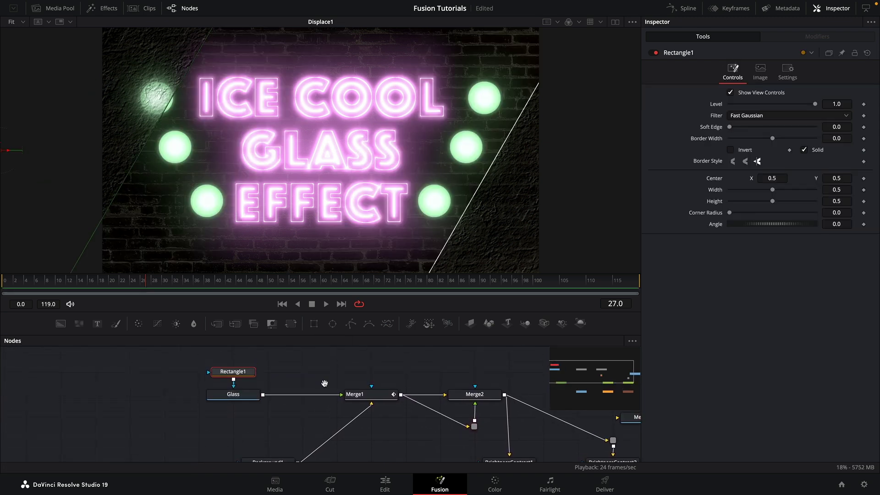
pyautogui.moveTo(228, 381); pyautogui.dragTo(231, 365)
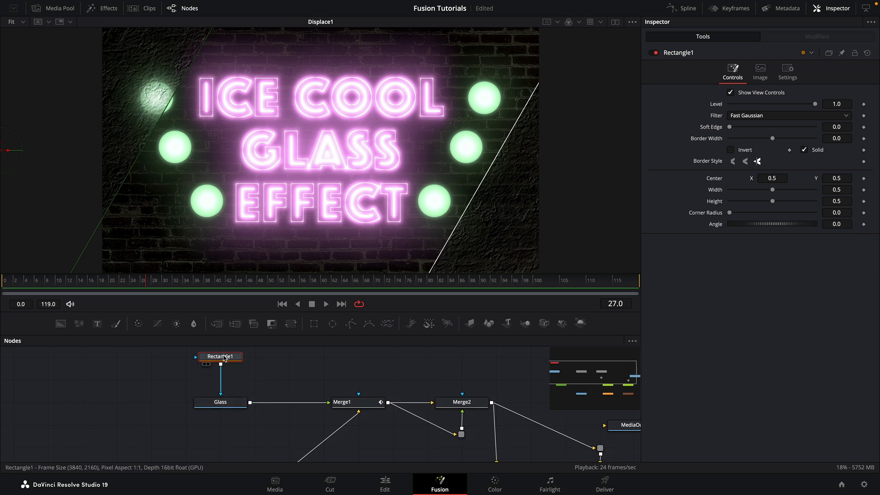
pyautogui.moveTo(224, 358)
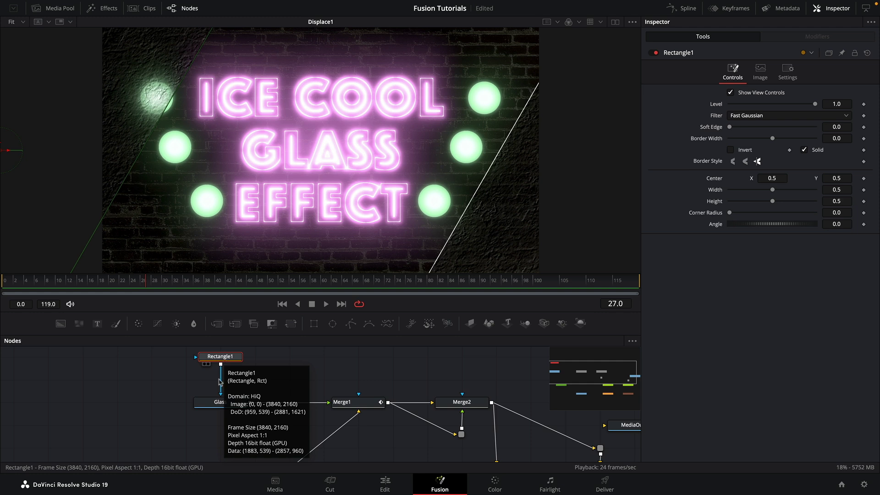
pyautogui.moveTo(221, 395); pyautogui.dragTo(229, 364)
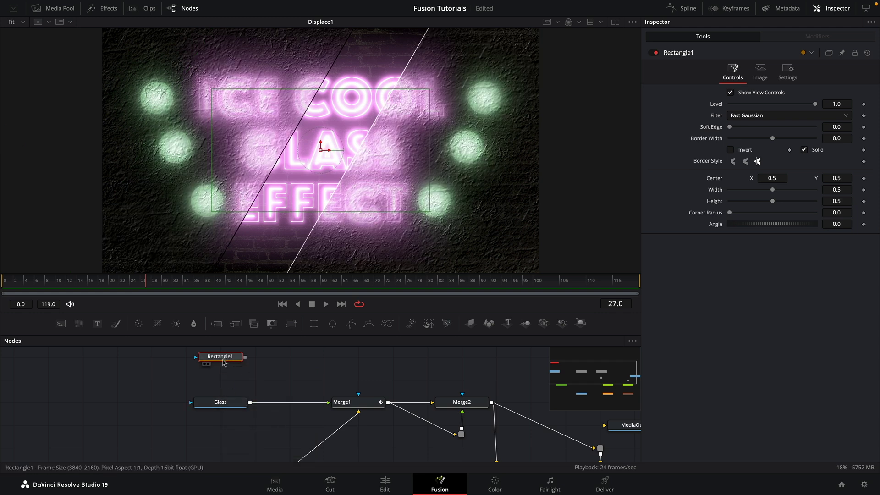
# Set Rectangle1's width and height to 1.0.
pyautogui.click(844, 190)
pyautogui.write('1')
pyautogui.press('Tab')
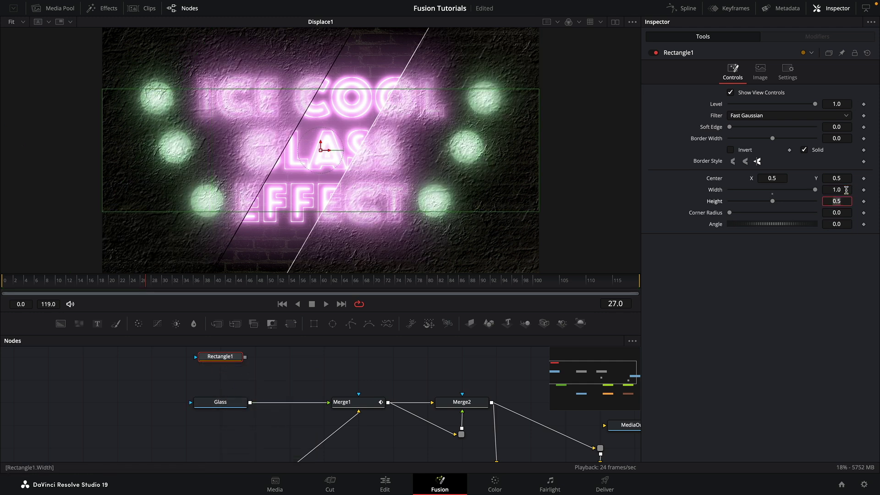
pyautogui.write('1')
pyautogui.press('Tab')
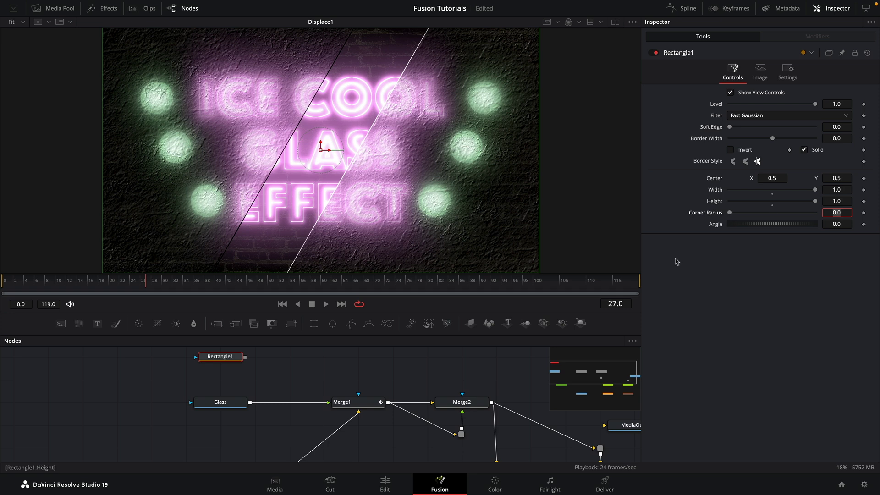
# Insert BrightnessContrast3 after Glass, masked by Rectangle1, and view its output.
pyautogui.moveTo(243, 403); pyautogui.dragTo(209, 404)
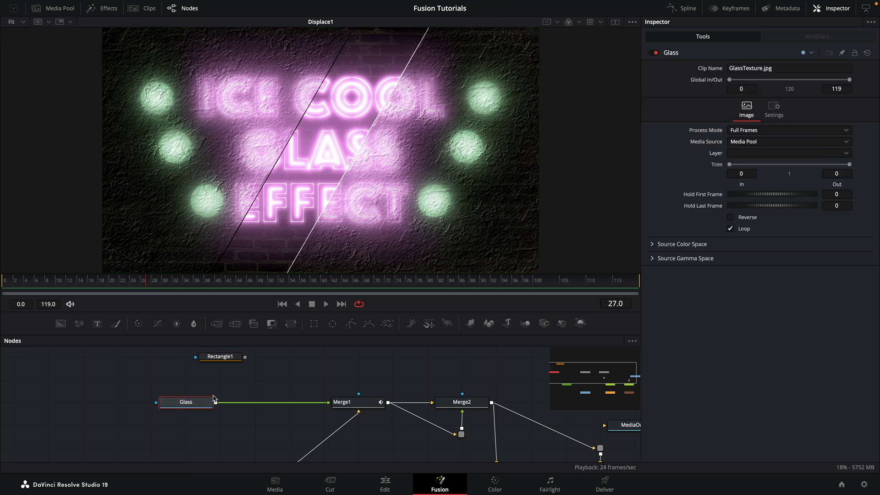
pyautogui.hotkey('shift', 'space')
pyautogui.write('br')
pyautogui.press('Return')
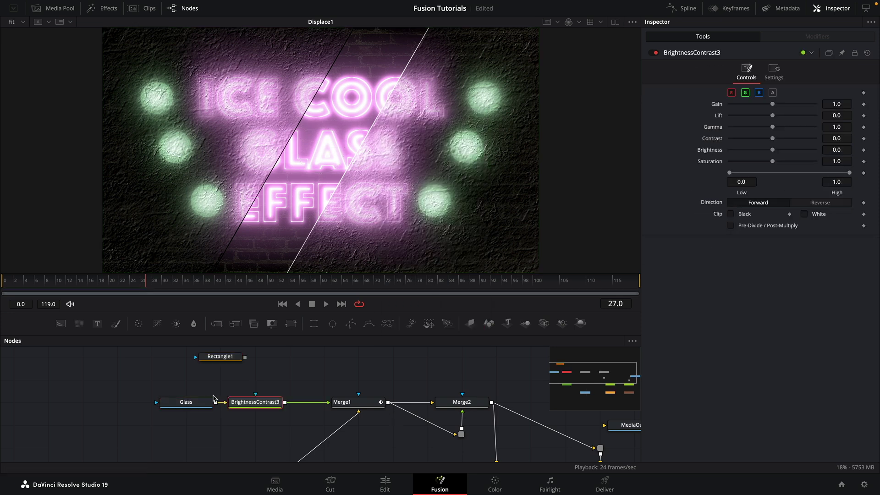
pyautogui.moveTo(245, 357); pyautogui.dragTo(253, 405)
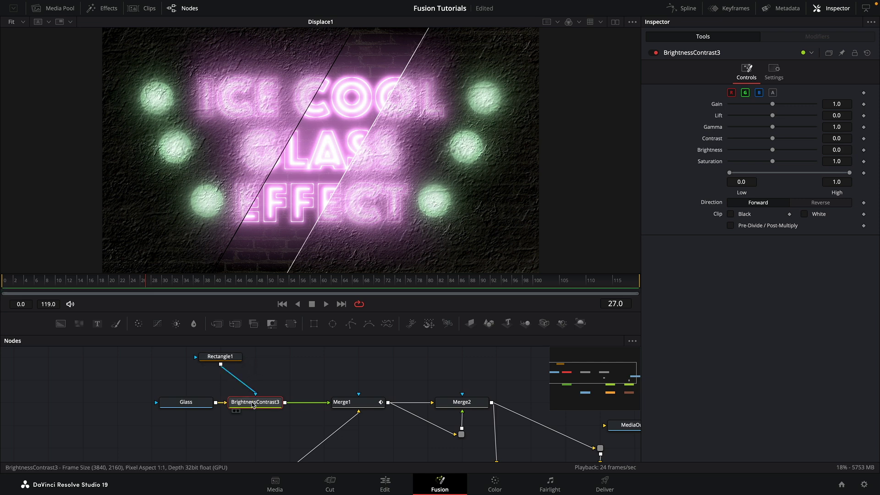
pyautogui.press('1')
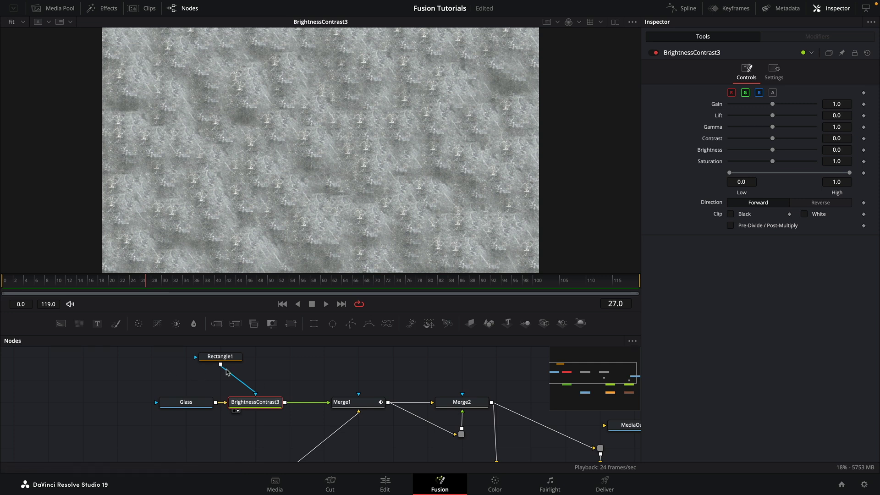
# Make Rectangle1 border-only with some width and raise BrightnessContrast3 Brightness to 0.35.
pyautogui.click(222, 357)
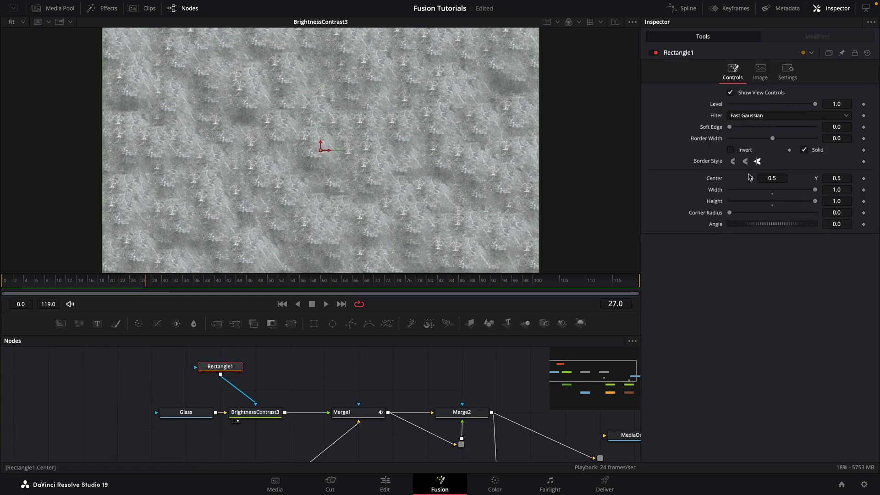
pyautogui.click(804, 151)
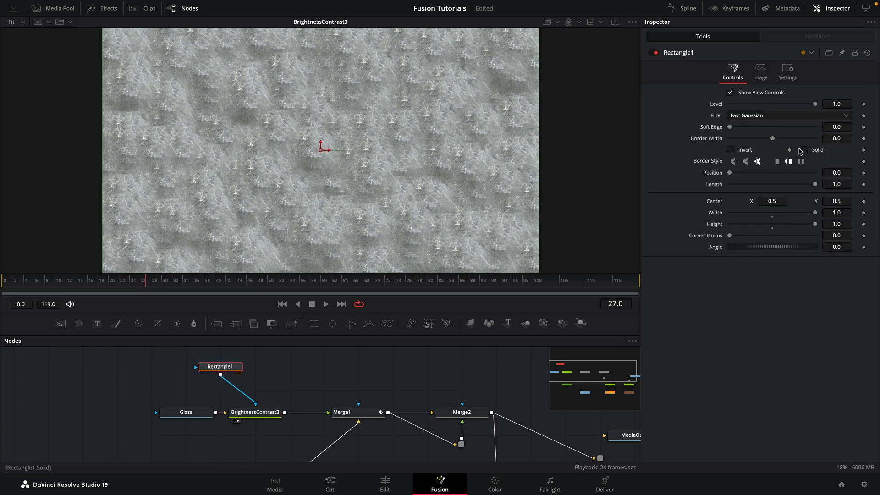
pyautogui.moveTo(771, 139); pyautogui.dragTo(779, 139)
pyautogui.click(251, 412)
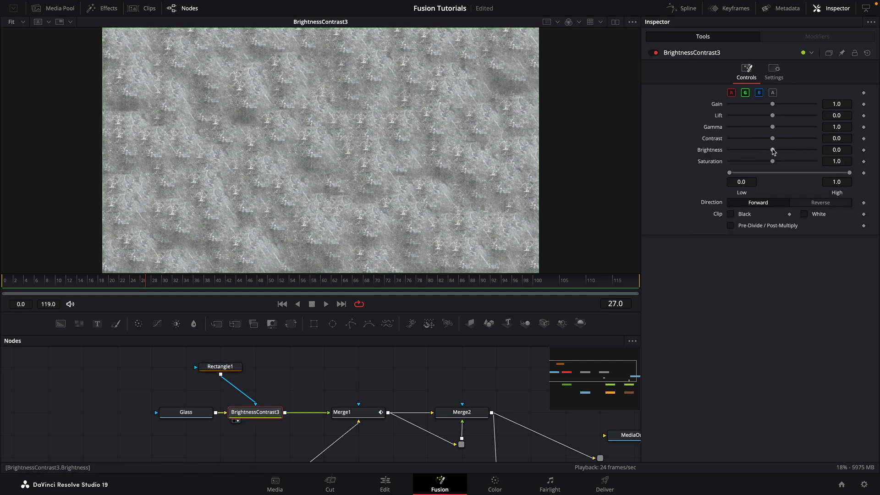
pyautogui.moveTo(773, 151); pyautogui.dragTo(786, 154)
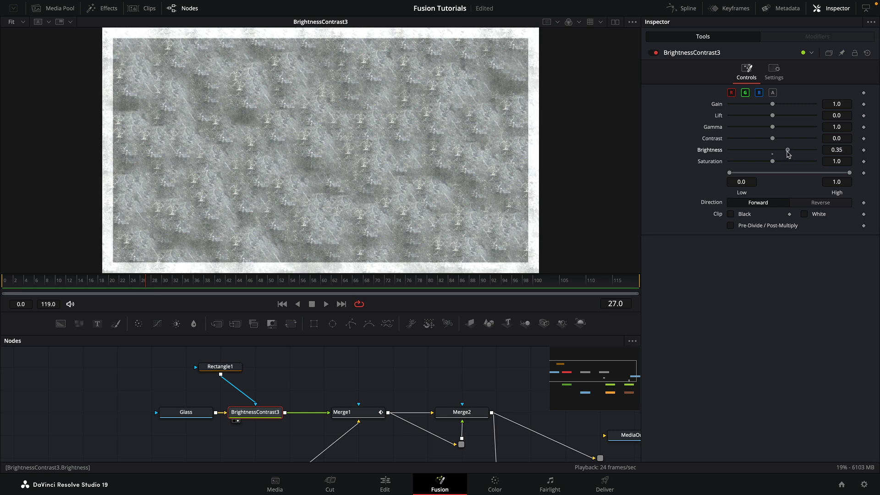
pyautogui.moveTo(193, 412); pyautogui.dragTo(158, 412)
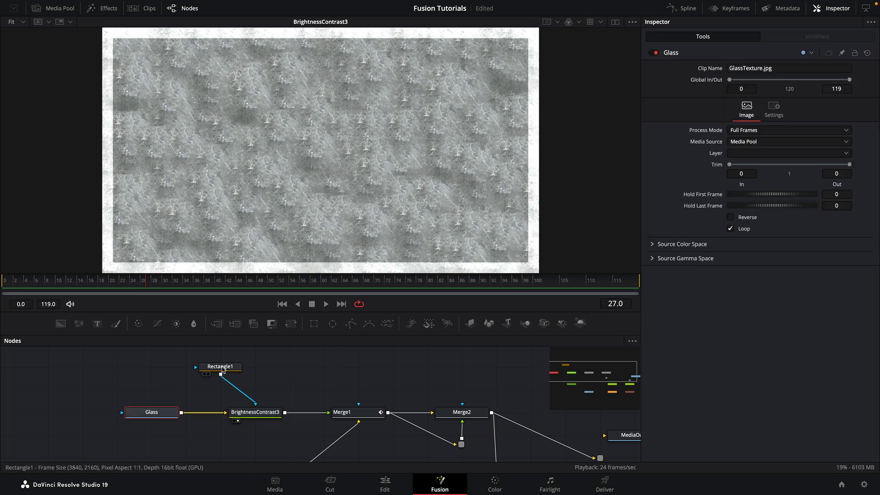
pyautogui.click(220, 366)
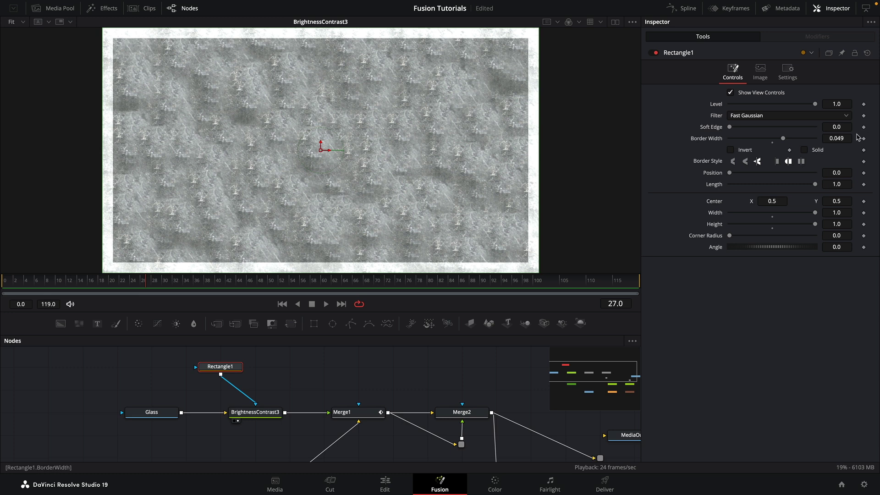
pyautogui.click(848, 138)
# Set Border Width to 0.005, view Displace1, and place Rectangle1 above BrightnessContrast3.
pyautogui.press('Return')
pyautogui.moveTo(402, 343); pyautogui.dragTo(207, 249)
pyautogui.click(384, 440)
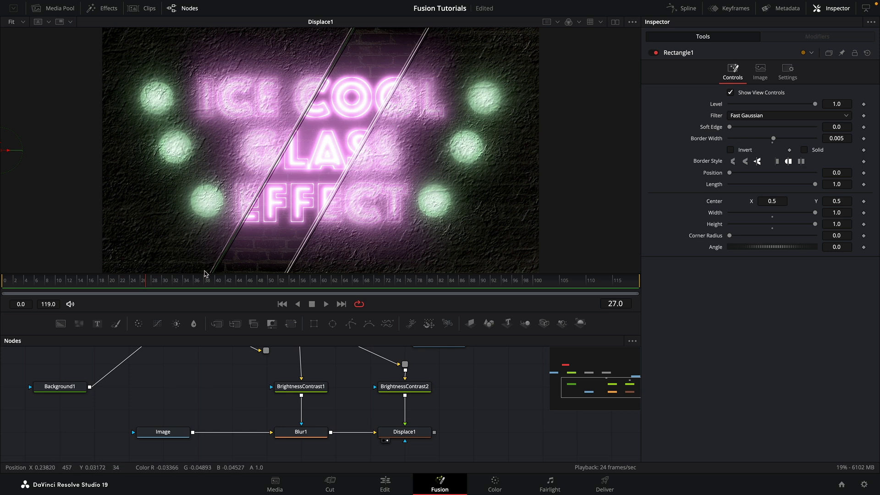
pyautogui.moveTo(327, 155); pyautogui.dragTo(403, 170)
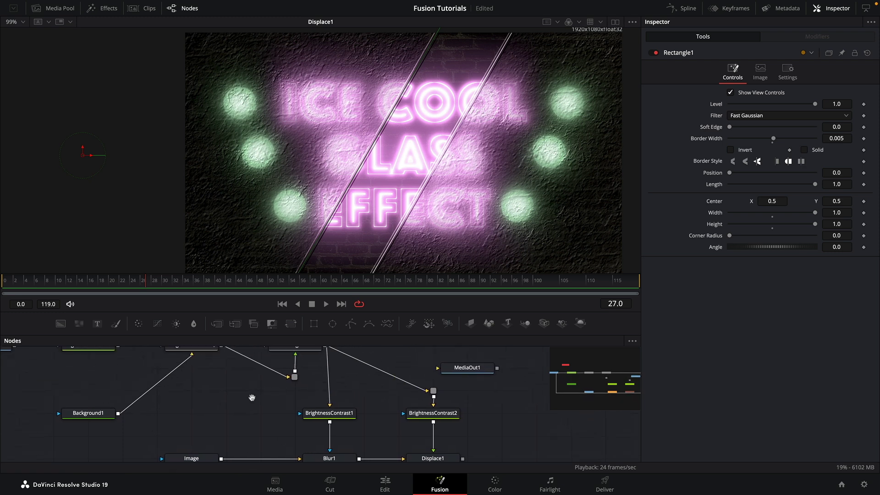
pyautogui.moveTo(256, 402); pyautogui.dragTo(402, 430)
pyautogui.moveTo(251, 389); pyautogui.dragTo(387, 430)
pyautogui.moveTo(228, 360); pyautogui.dragTo(263, 359)
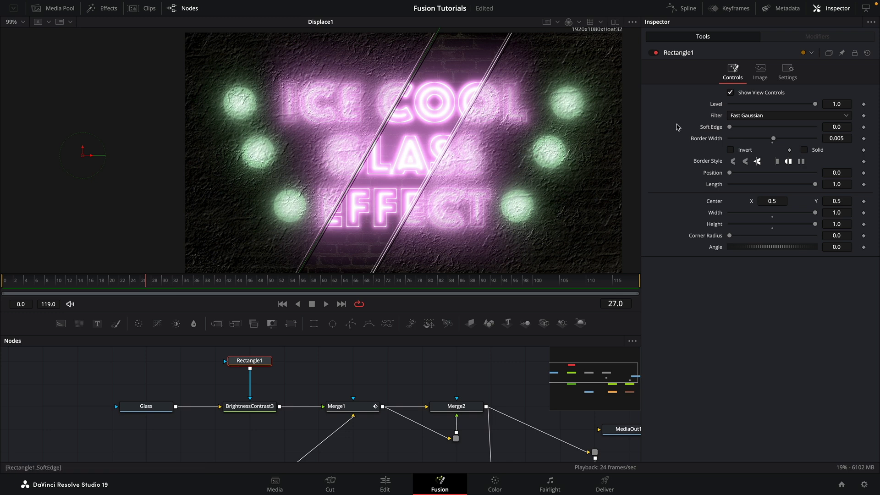
# Give Rectangle1's Height the expression 1.0-BorderWidth*2.
pyautogui.rightClick(750, 226)
pyautogui.click(776, 331)
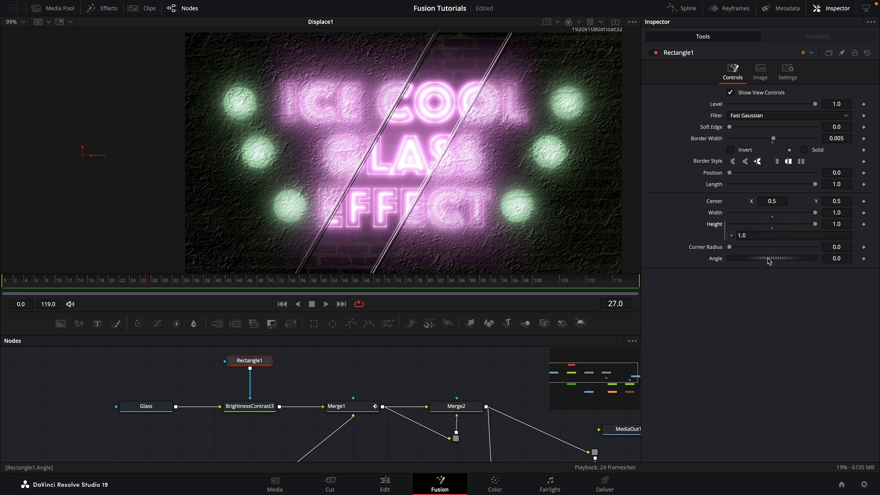
pyautogui.click(772, 235)
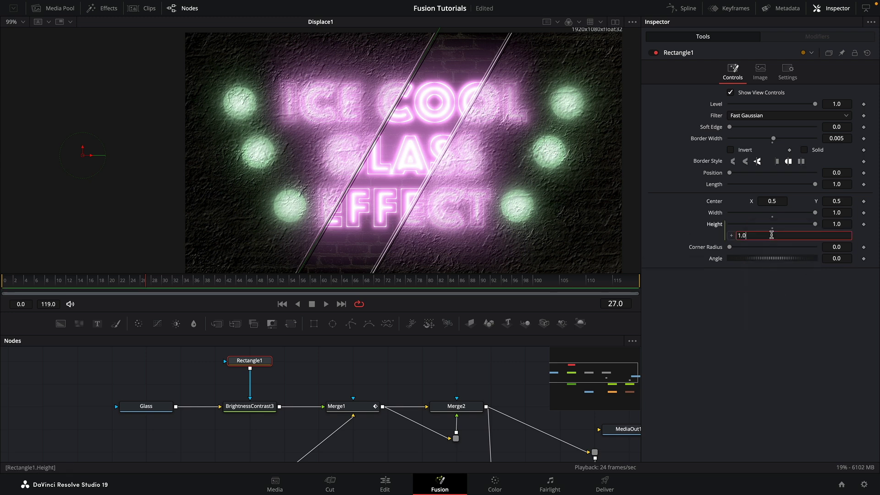
pyautogui.write('-')
pyautogui.moveTo(731, 235); pyautogui.dragTo(710, 138)
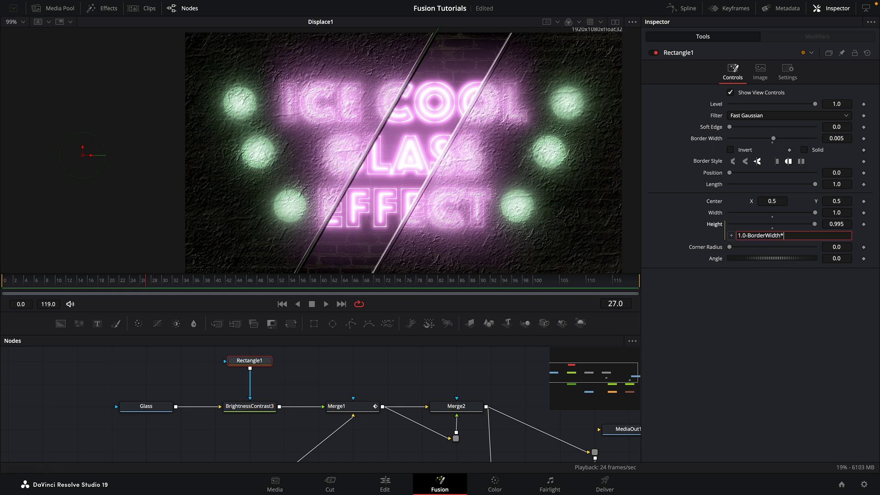
pyautogui.write('*2')
pyautogui.press('Tab')
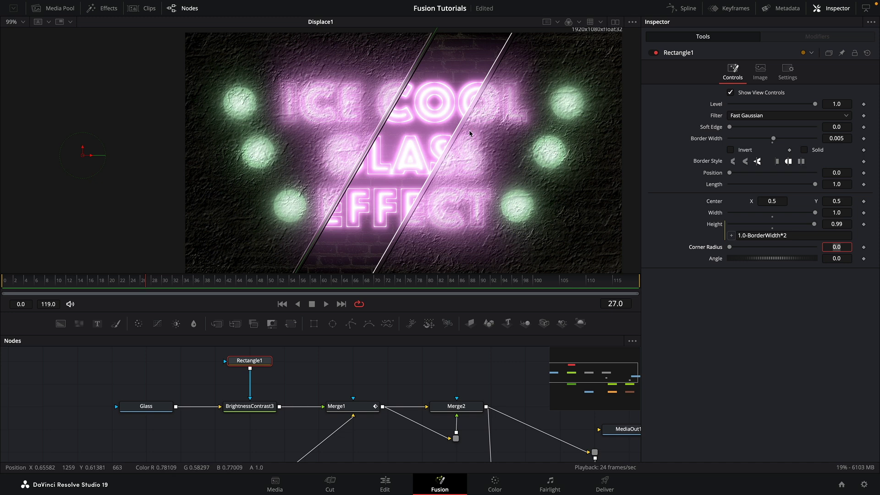
# Test that Height follows a changed Border Width, then re-enter the Border Width value.
pyautogui.moveTo(773, 139); pyautogui.dragTo(774, 141)
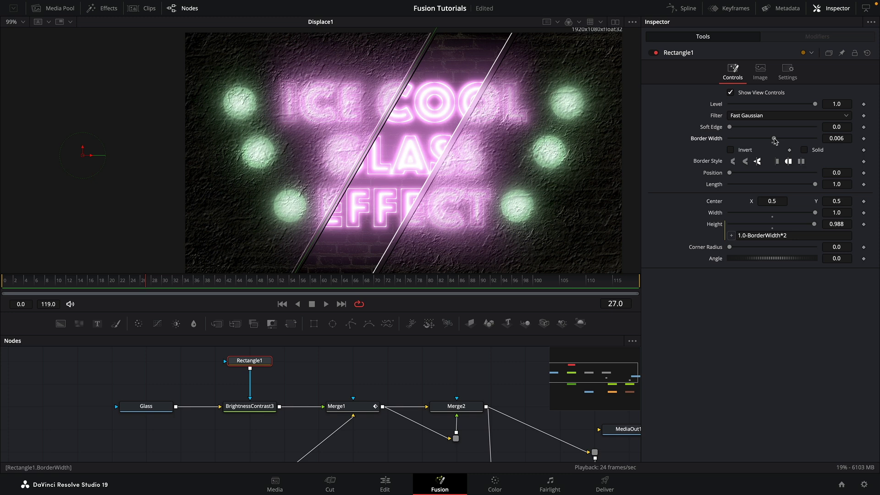
pyautogui.click(846, 137)
pyautogui.write('.0')
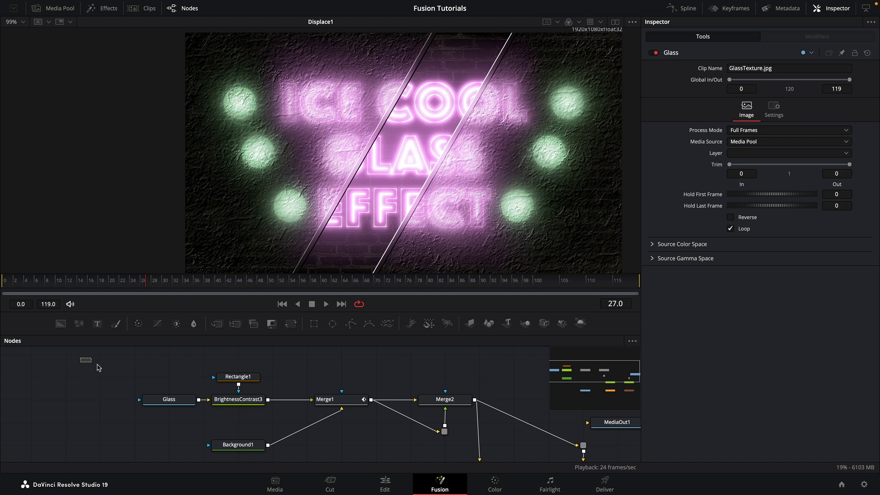
pyautogui.moveTo(97, 368); pyautogui.dragTo(463, 460)
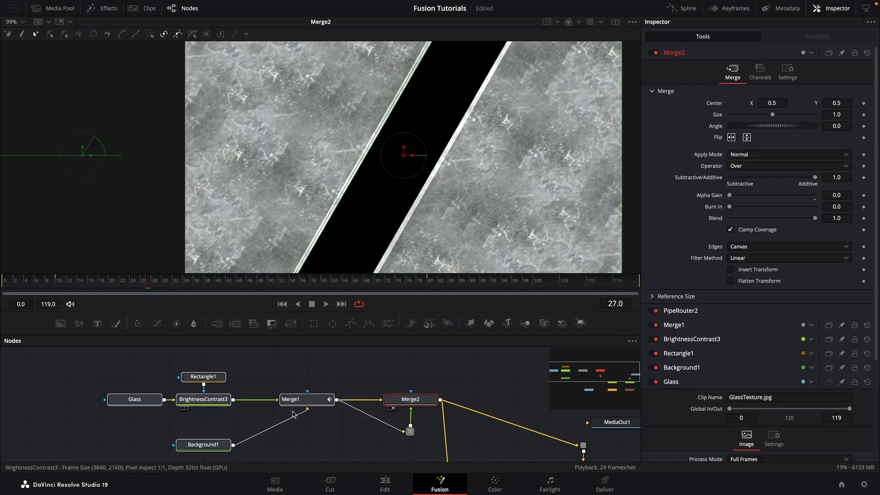
# Group the Glass-through-Merge2 node chain and name the group 'Displace'.
pyautogui.moveTo(458, 371); pyautogui.dragTo(115, 426)
pyautogui.scroll(-1, 440, 431)
pyautogui.scroll(3, 410, 403)
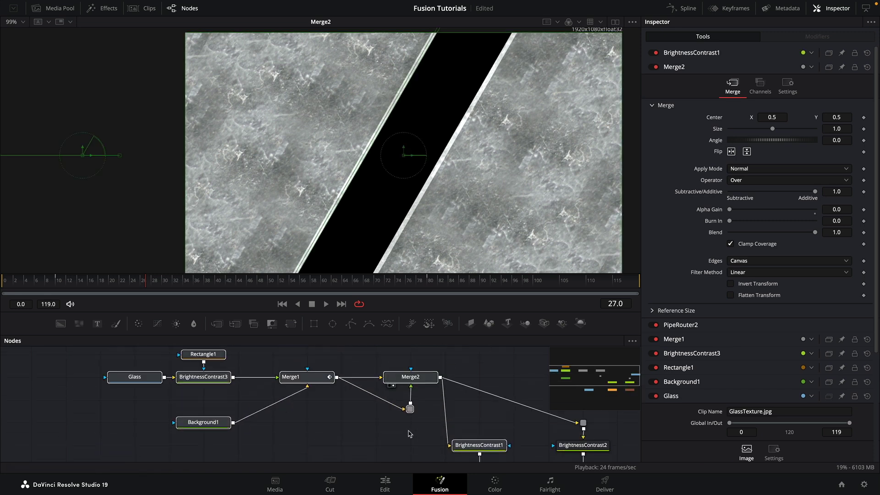
pyautogui.rightClick(412, 379)
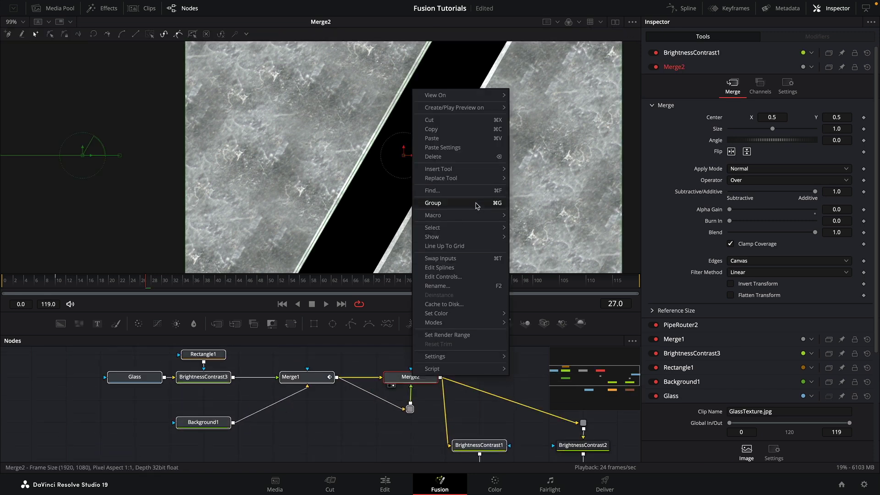
pyautogui.click(433, 202)
pyautogui.press('F2')
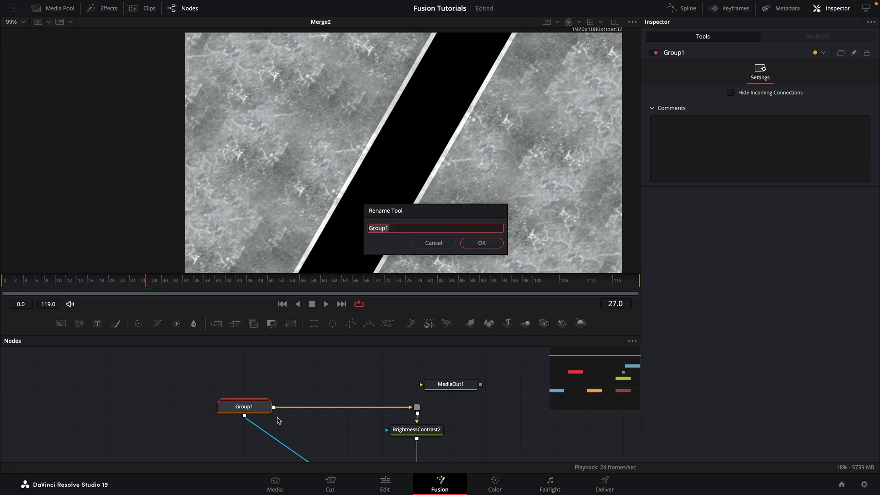
pyautogui.write('Displace')
pyautogui.press('BackSpace')
pyautogui.write('ce')
pyautogui.press('Return')
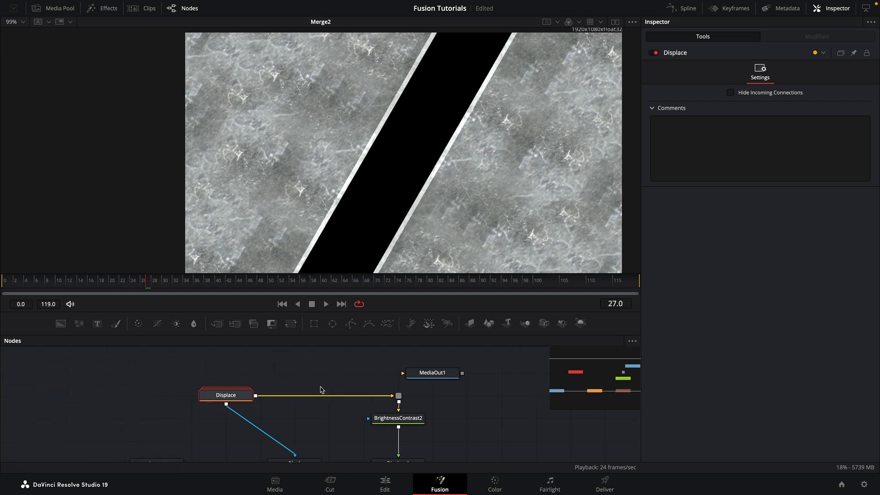
# Move the Image node left and show Displace1's output in the viewer.
pyautogui.scroll(-2, 334, 381)
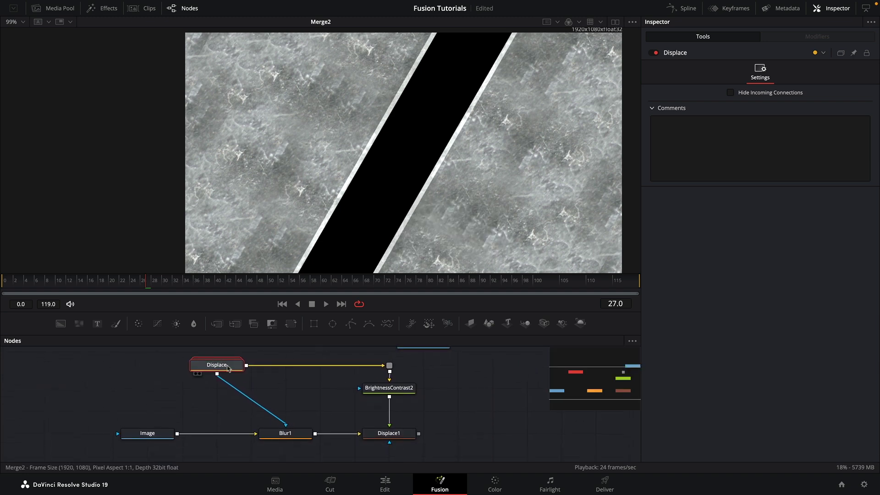
pyautogui.click(389, 388)
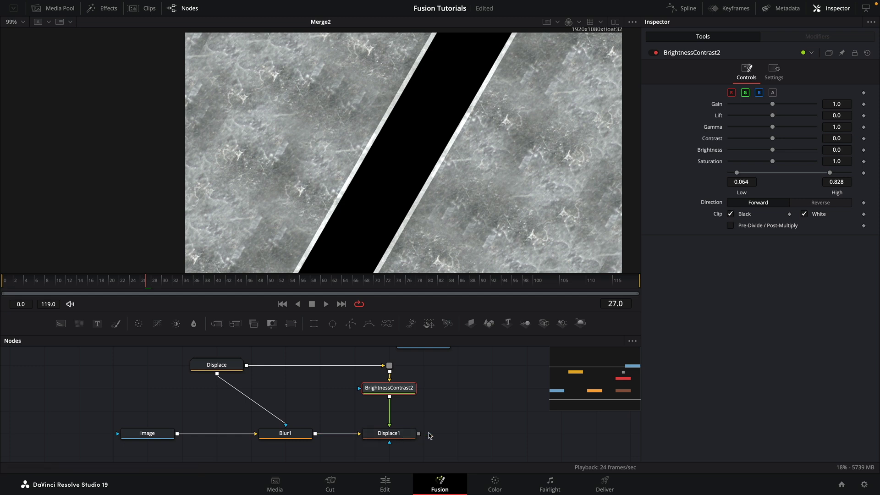
pyautogui.moveTo(148, 433); pyautogui.dragTo(114, 433)
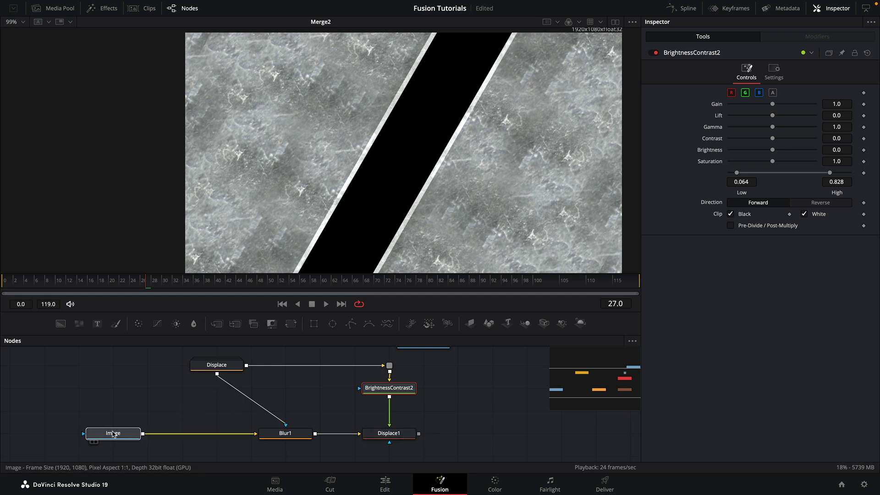
pyautogui.click(220, 367)
pyautogui.moveTo(405, 434); pyautogui.dragTo(363, 248)
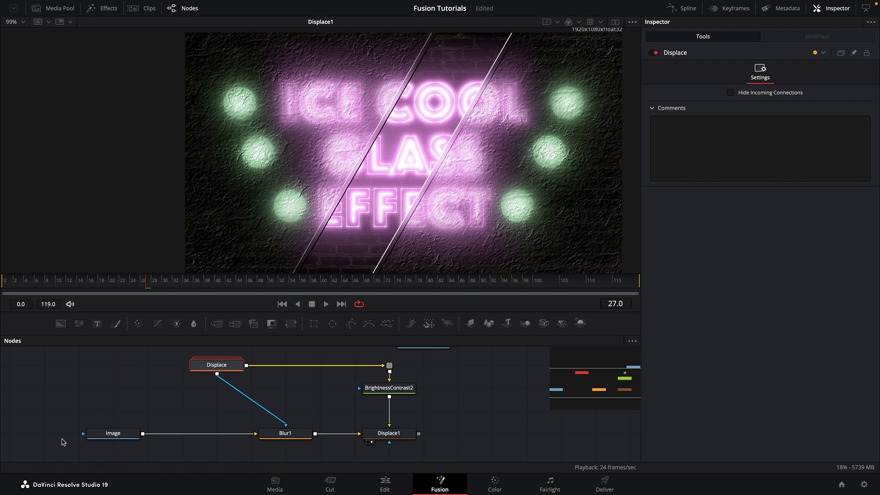
# Insert a Transform node after Image with Size 1.04.
pyautogui.click(111, 432)
pyautogui.hotkey('shift', 'space')
pyautogui.write('br')
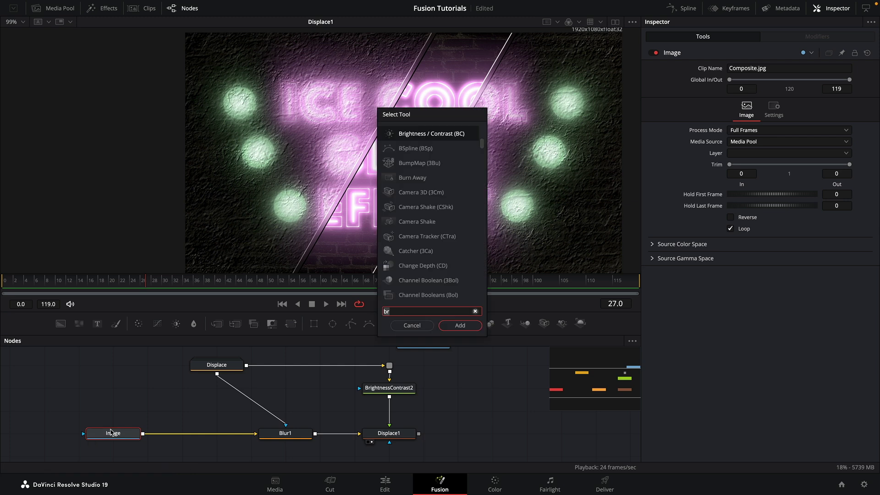
pyautogui.press('BackSpace')
pyautogui.press('BackSpace')
pyautogui.write('xf')
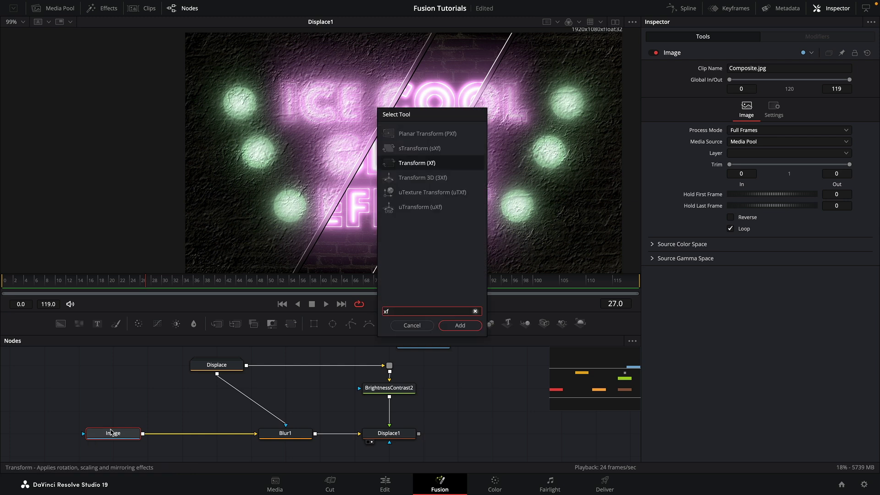
pyautogui.press('Return')
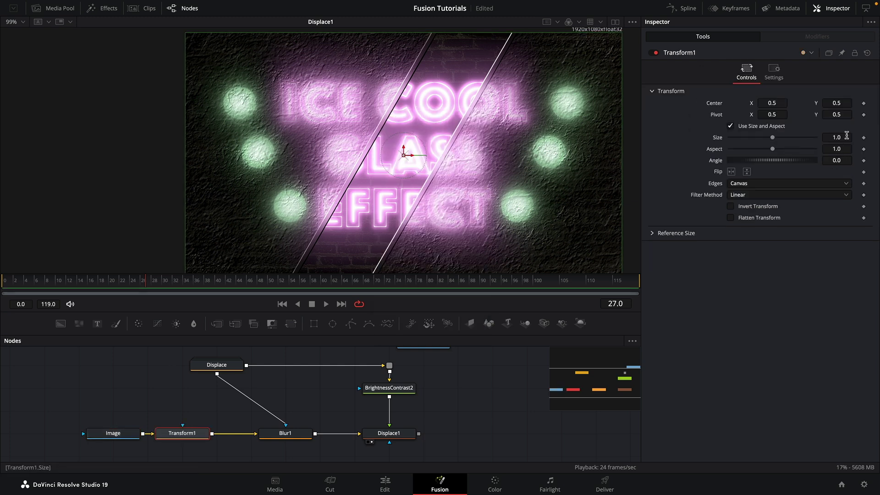
pyautogui.click(846, 135)
pyautogui.write('1.04')
pyautogui.press('Tab')
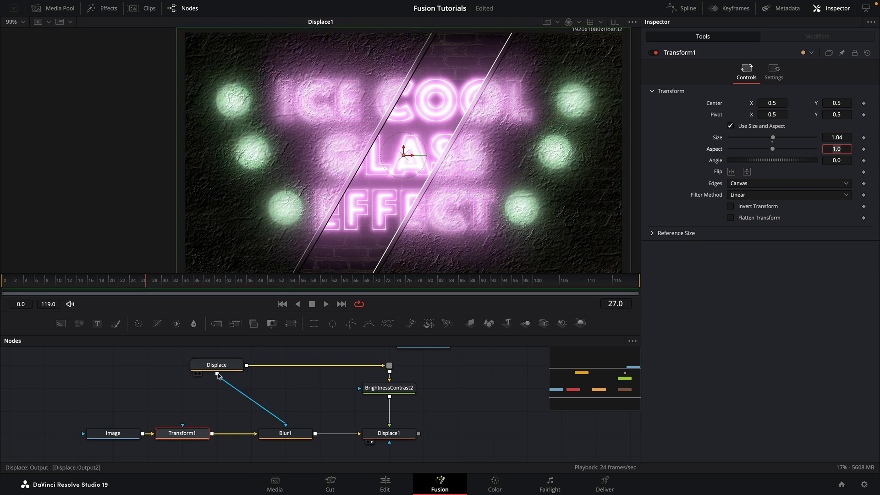
# Use Displace as Transform1's effect mask, reading the Luminance channel.
pyautogui.moveTo(217, 376); pyautogui.dragTo(184, 435)
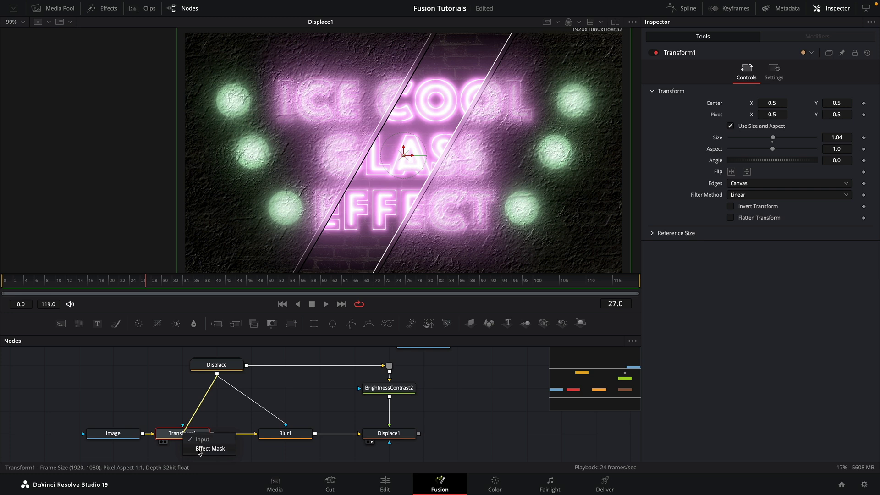
pyautogui.click(210, 449)
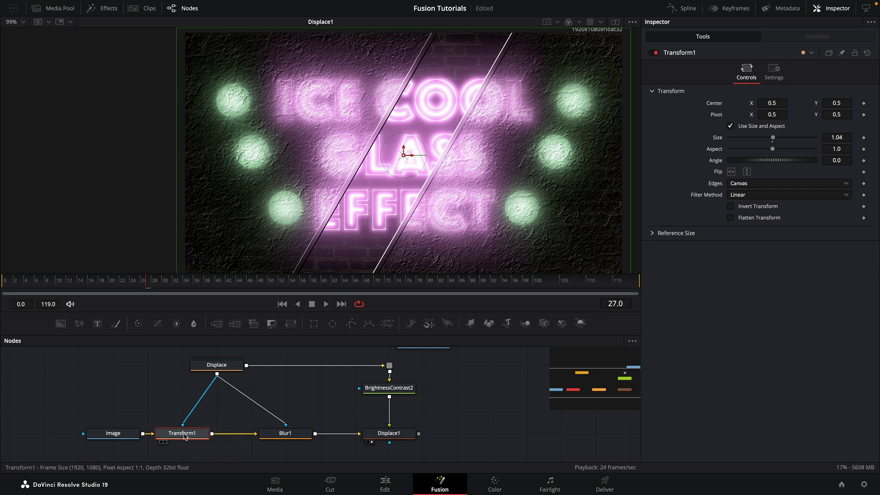
pyautogui.click(773, 71)
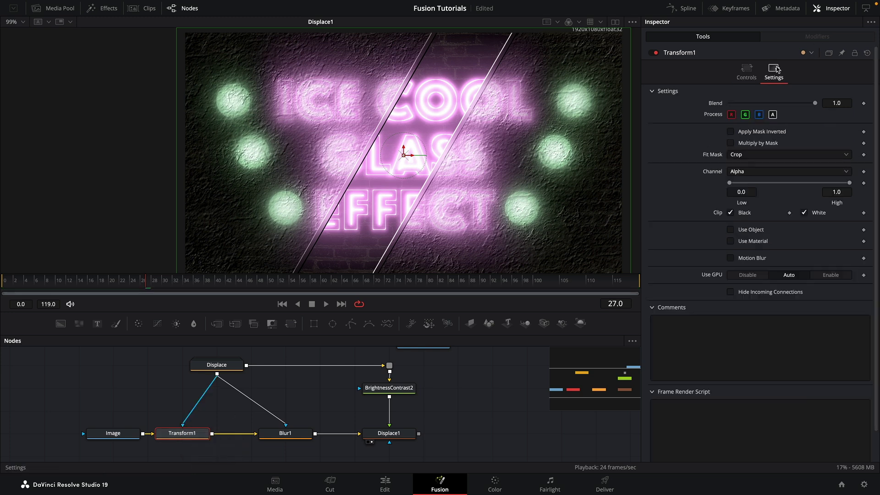
pyautogui.click(752, 171)
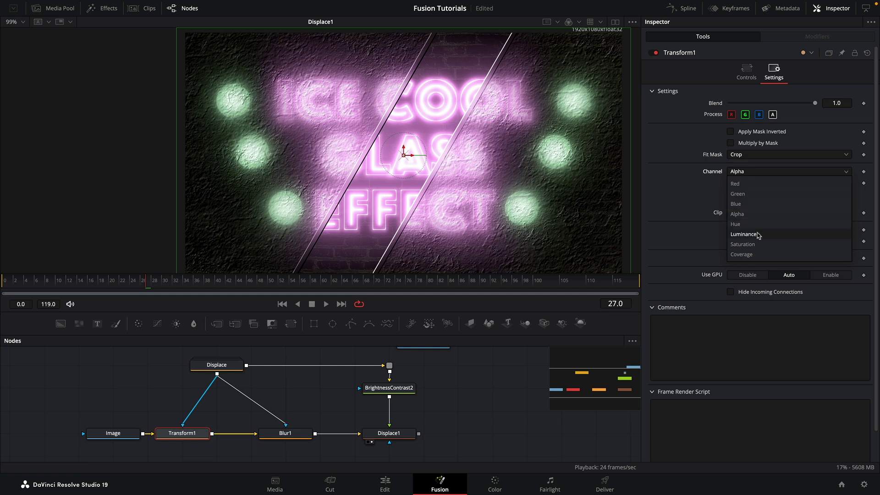
pyautogui.click(757, 235)
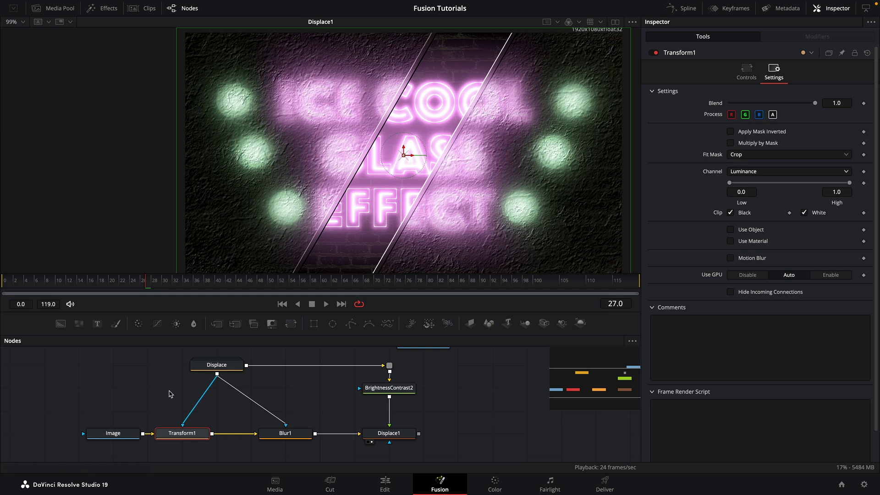
# Add BrightnessContrast4 between Displace and Transform1 with High lowered to about 0.352.
pyautogui.click(169, 394)
pyautogui.hotkey('shift', 'space')
pyautogui.write('bc')
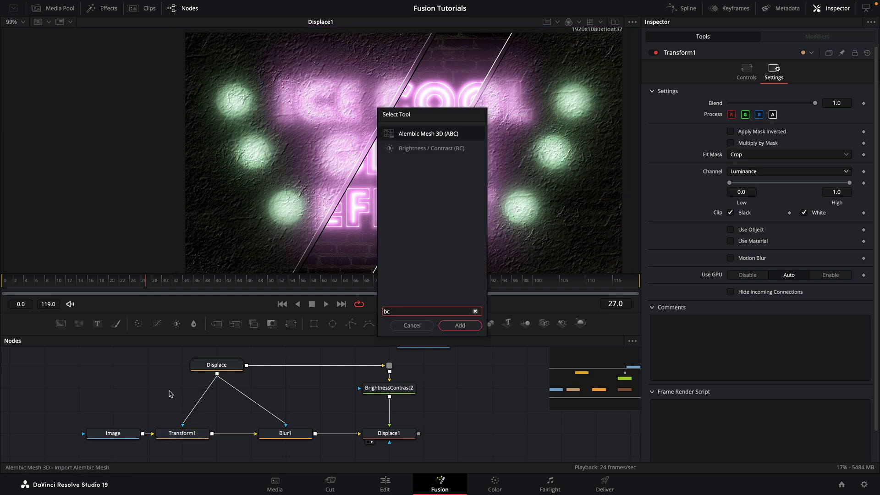
pyautogui.press('Down')
pyautogui.press('Return')
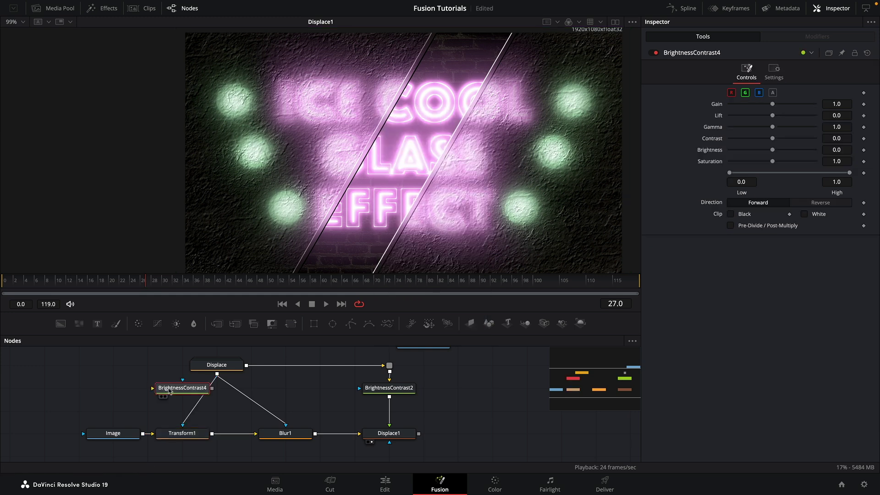
pyautogui.moveTo(170, 389); pyautogui.dragTo(317, 93)
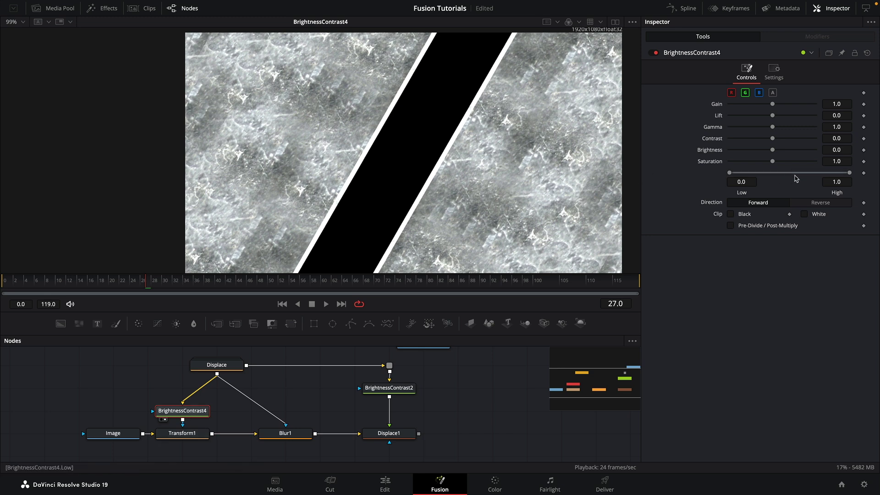
pyautogui.moveTo(849, 175); pyautogui.dragTo(776, 180)
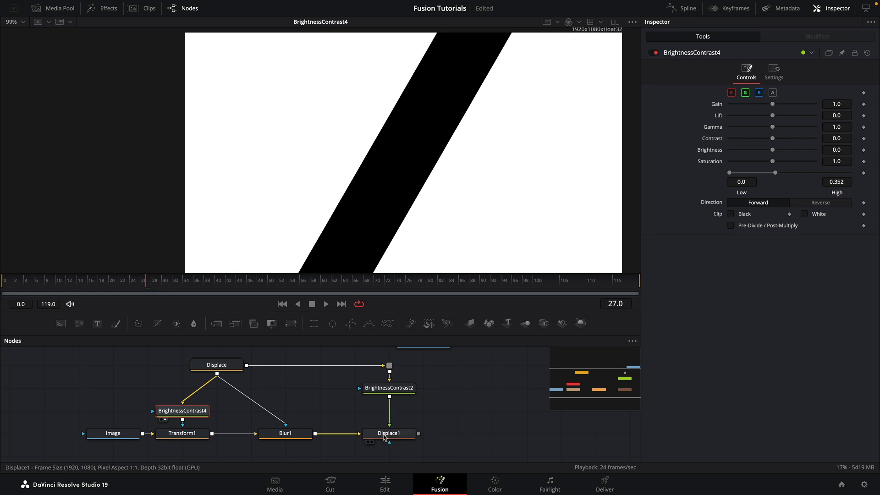
# View Displace1, toggle BrightnessContrast4 off and on to compare, then select Transform1.
pyautogui.moveTo(384, 436); pyautogui.dragTo(265, 45)
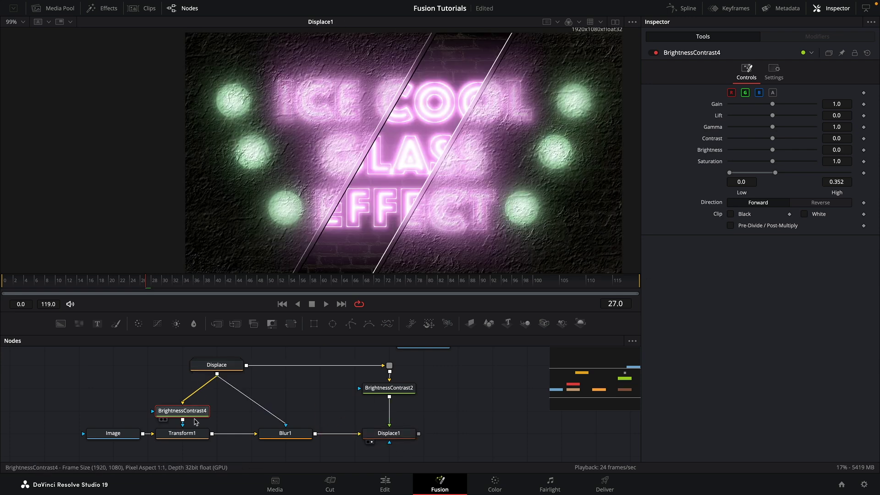
pyautogui.hotkey('ctrl', 'p')
pyautogui.hotkey('ctrl', 'p')
pyautogui.hotkey('ctrl', 'p')
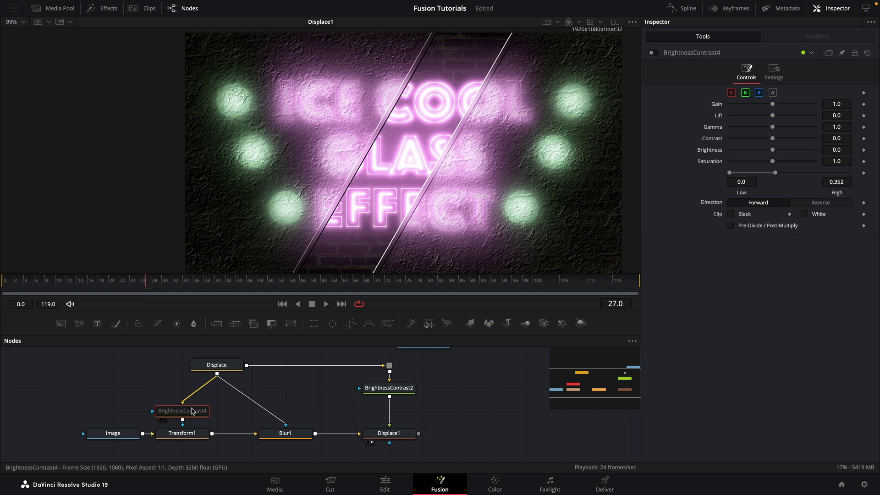
pyautogui.hotkey('ctrl', 'p')
pyautogui.moveTo(88, 400); pyautogui.dragTo(135, 435)
pyautogui.click(135, 435)
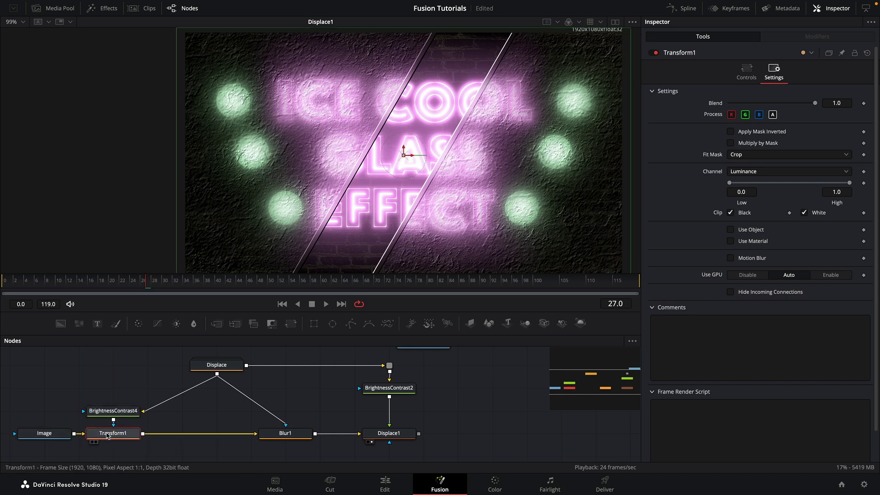
# Add BrightnessContrast5 after Transform1 with Gain 1.15, and link Displace's output to it.
pyautogui.hotkey('shift', 'space')
pyautogui.write('bc')
pyautogui.press('Return')
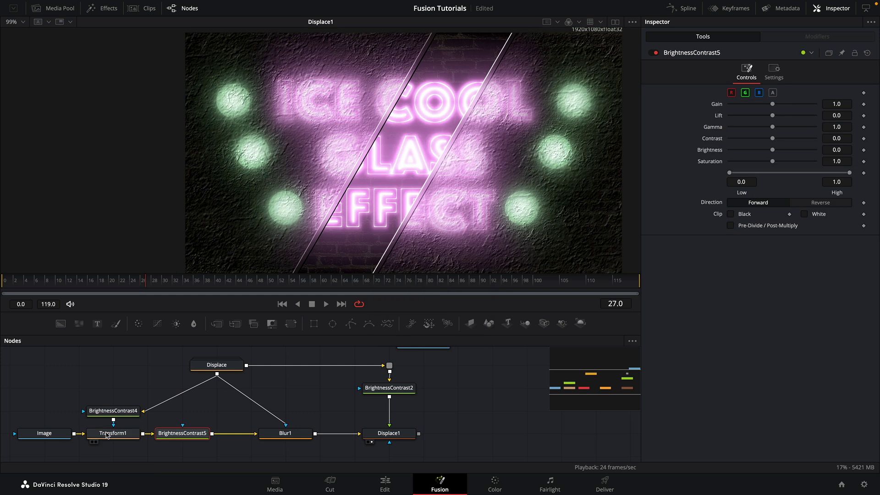
pyautogui.click(844, 104)
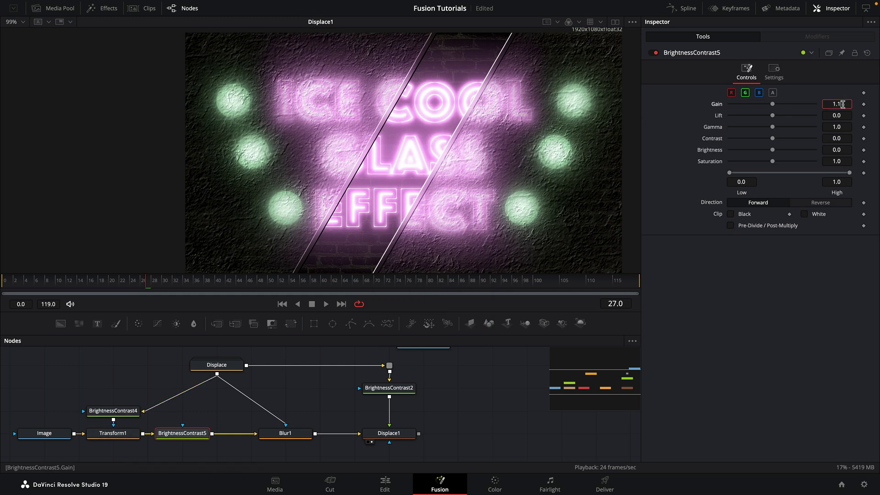
pyautogui.write('1.15')
pyautogui.press('Tab')
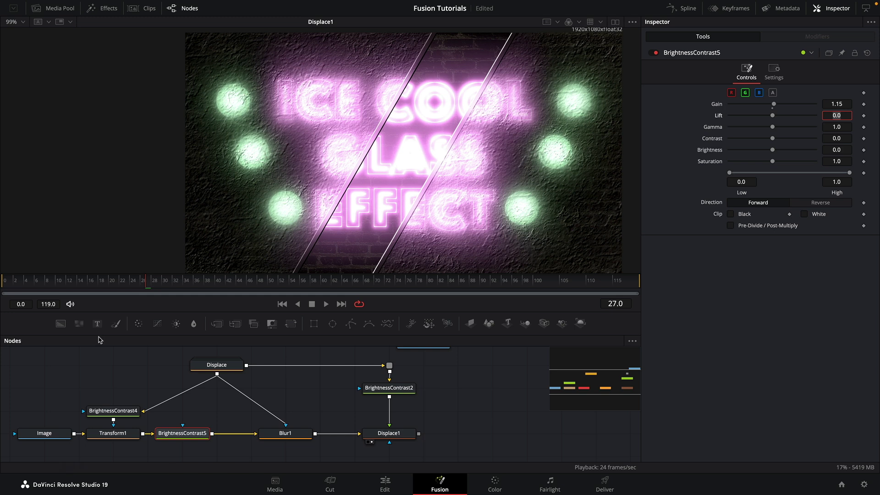
pyautogui.moveTo(218, 377); pyautogui.dragTo(201, 442)
# Connect Displace as BrightnessContrast5's effect mask and set its Channel to Luminance.
pyautogui.click(204, 447)
pyautogui.click(775, 72)
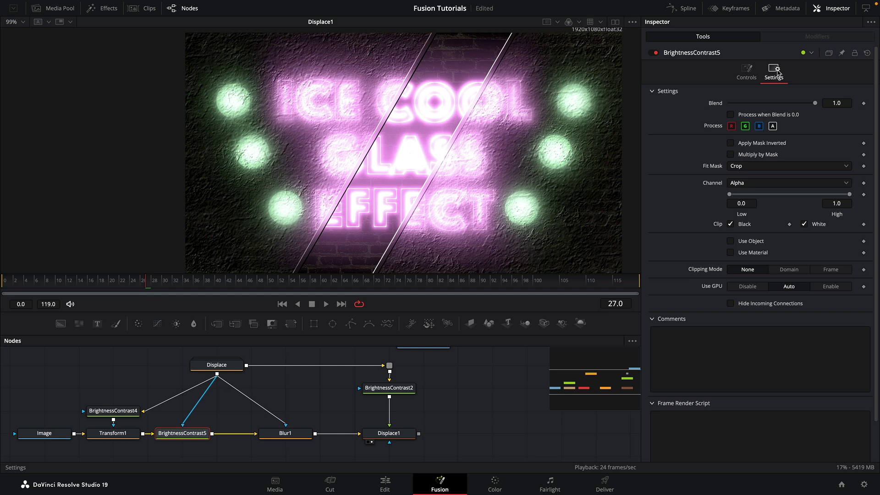
pyautogui.click(754, 183)
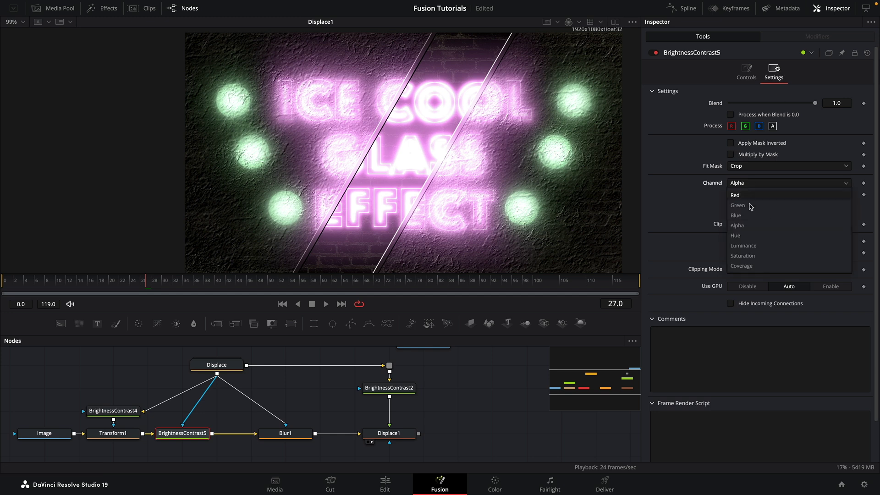
pyautogui.click(756, 245)
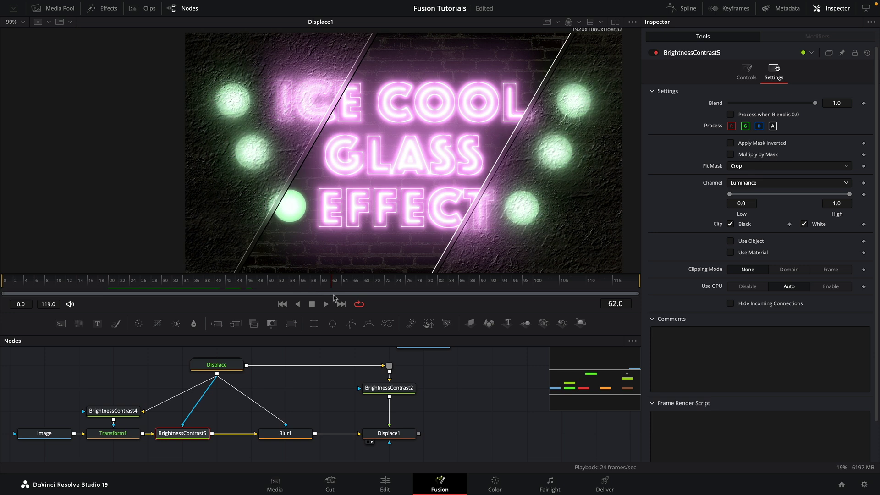
# Insert Blur2 after BrightnessContrast2, try Blur Size around 3.2, then bypass it.
pyautogui.click(397, 394)
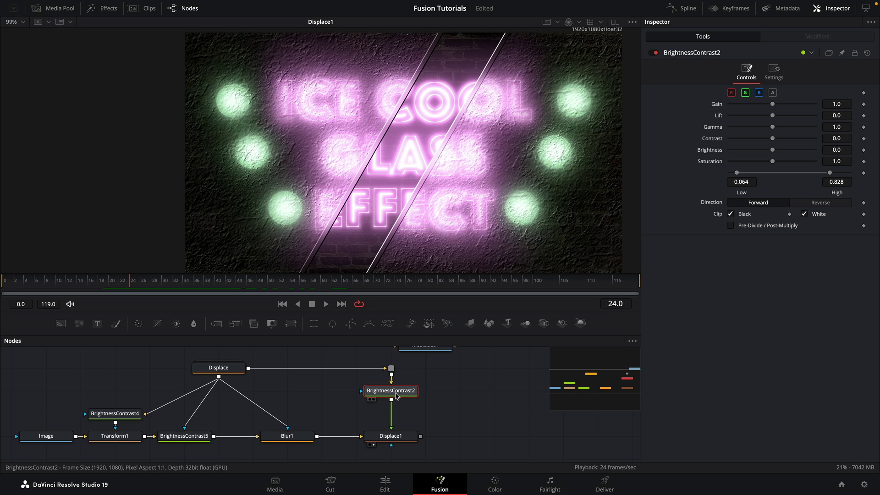
pyautogui.hotkey('shift', 'space')
pyautogui.write('blur')
pyautogui.press('Return')
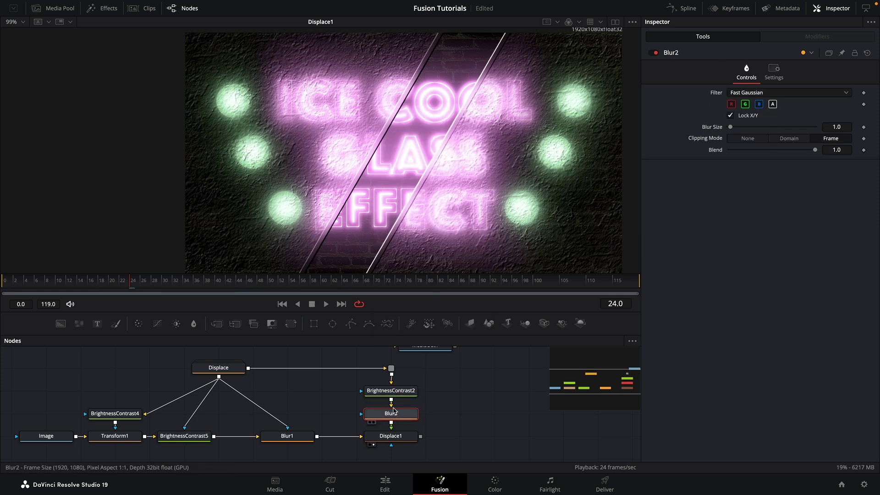
pyautogui.moveTo(730, 128); pyautogui.dragTo(731, 130)
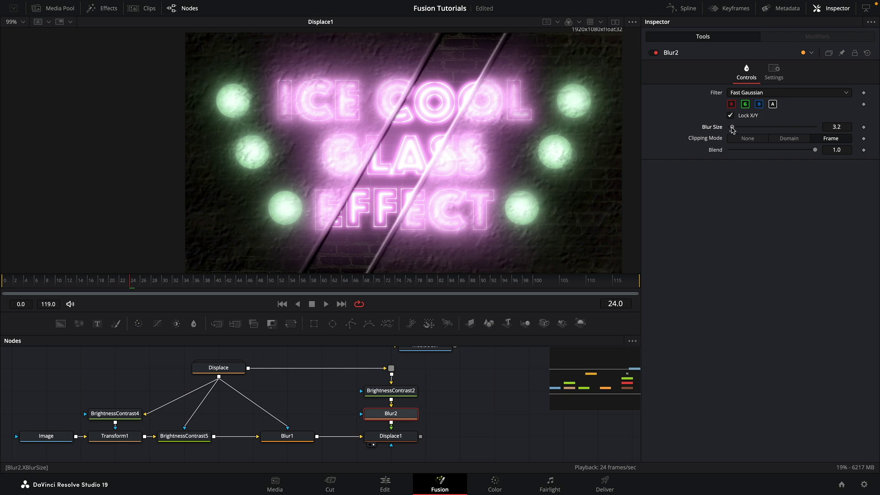
pyautogui.moveTo(732, 129); pyautogui.dragTo(728, 129)
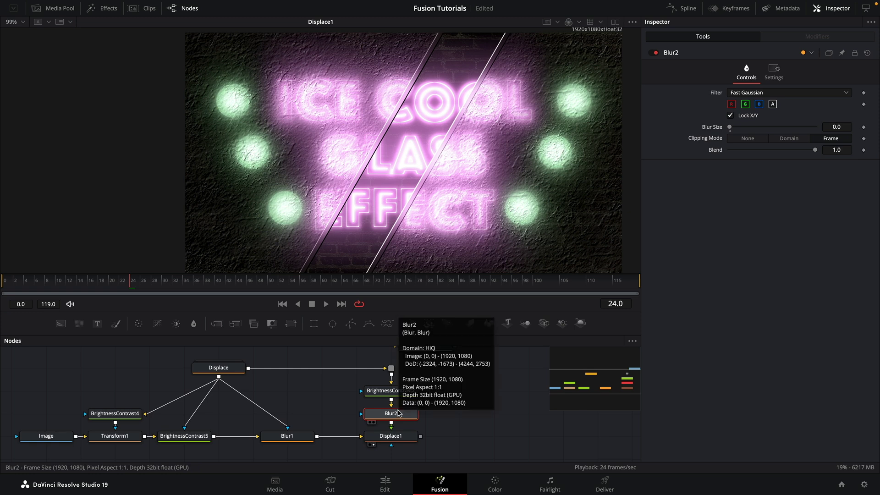
pyautogui.hotkey('ctrl', 'p')
pyautogui.hscroll(-5, 394, 394)
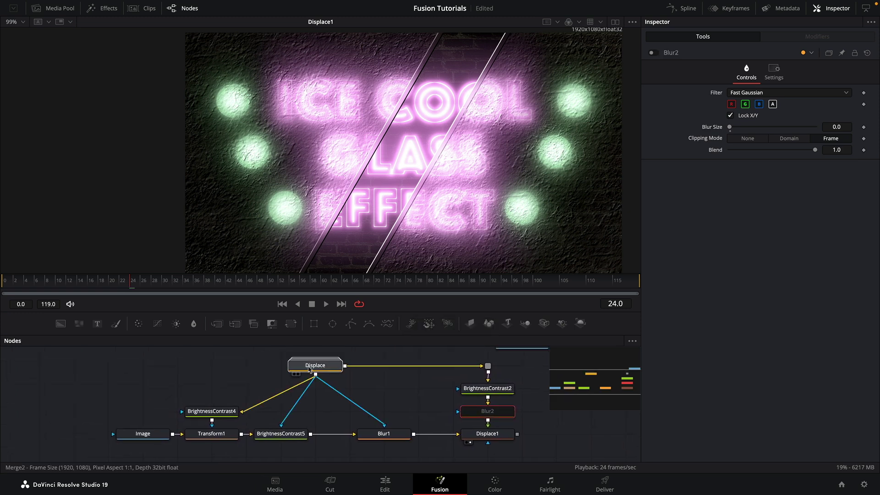
# Move the Displace group node left and expand it to reveal its nodes.
pyautogui.moveTo(303, 366); pyautogui.dragTo(270, 365)
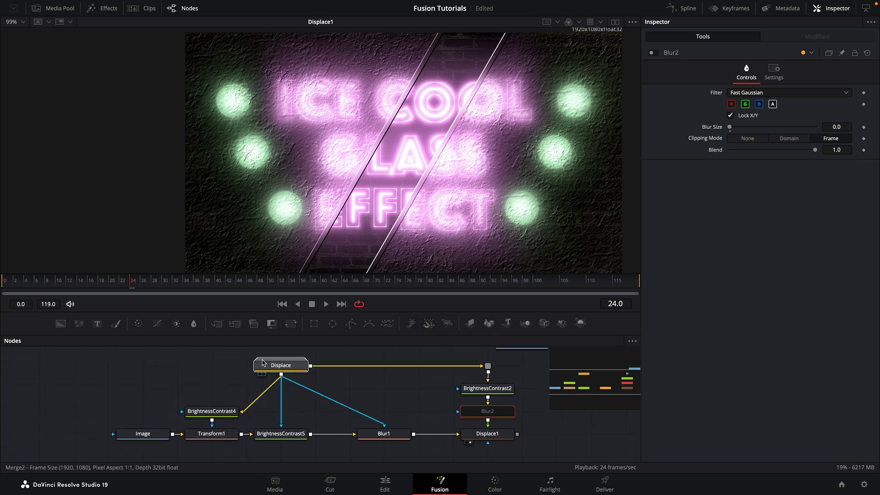
pyautogui.click(264, 363)
pyautogui.hscroll(-3, 348, 388)
pyautogui.scroll(1, 348, 388)
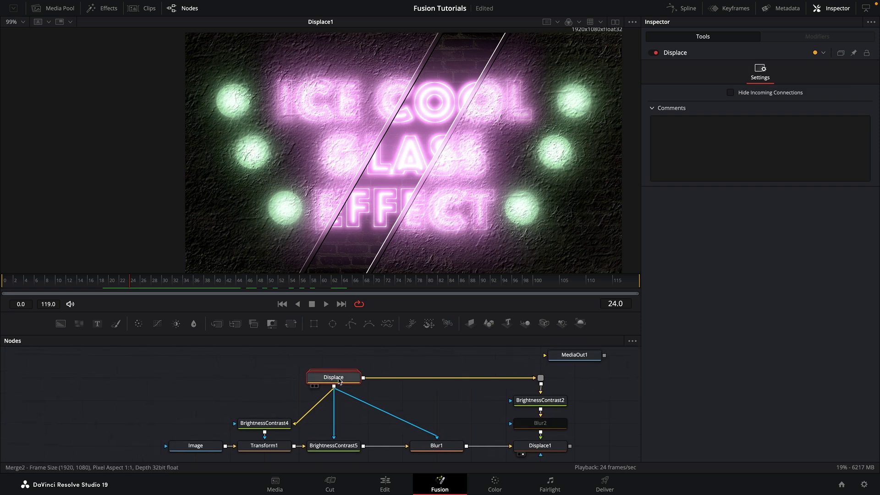
pyautogui.doubleClick(339, 381)
pyautogui.moveTo(360, 313); pyautogui.dragTo(360, 221)
pyautogui.scroll(2, 321, 367)
pyautogui.hscroll(6, 321, 367)
pyautogui.hscroll(-8, 267, 364)
# Insert a Resolve FX Stylize node after BrightnessContrast3.
pyautogui.click(267, 364)
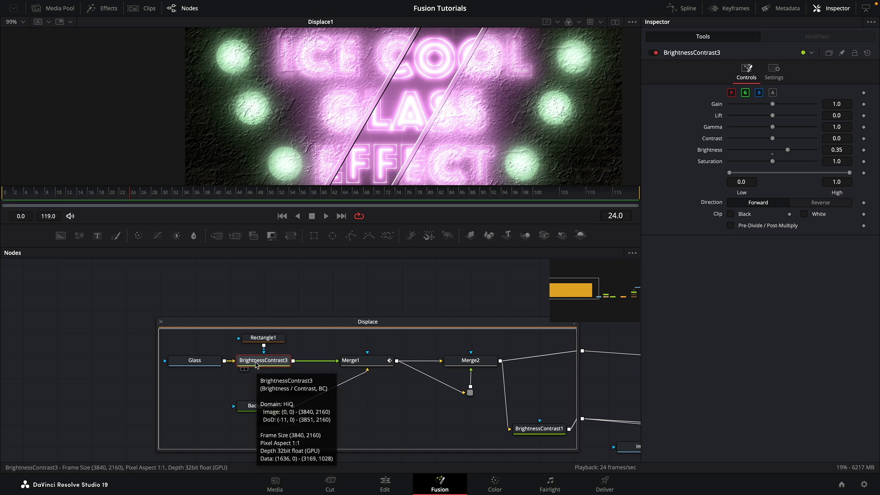
pyautogui.rightClick(256, 365)
pyautogui.moveTo(313, 155)
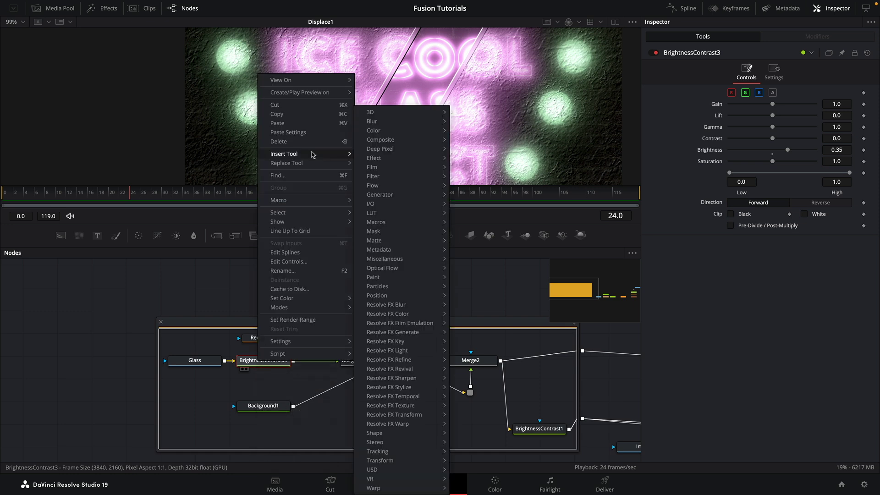
pyautogui.moveTo(417, 392)
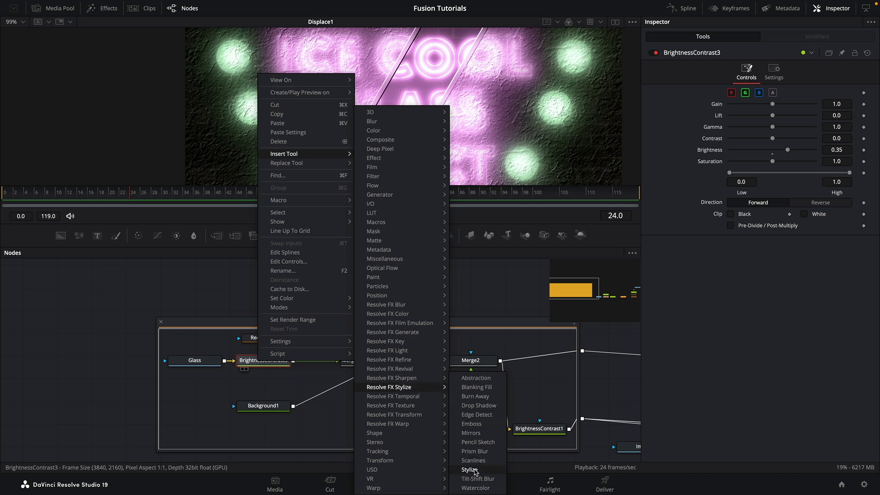
pyautogui.click(475, 470)
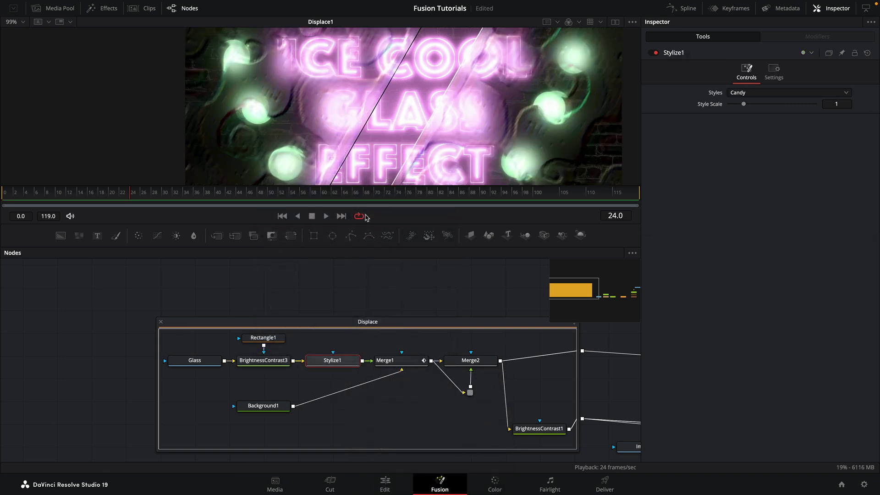
# Switch Stylize1 to Stained Glass with Style Scale 3, checking frames 27–28.
pyautogui.moveTo(370, 226); pyautogui.dragTo(371, 293)
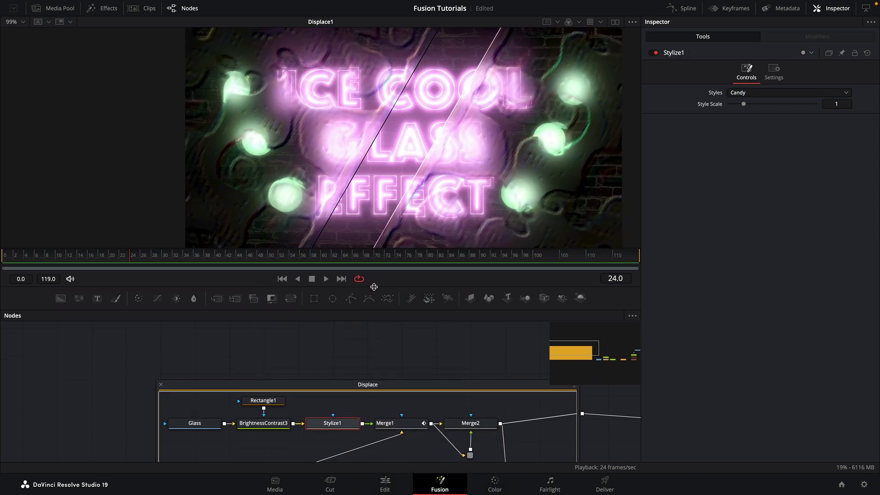
pyautogui.click(754, 94)
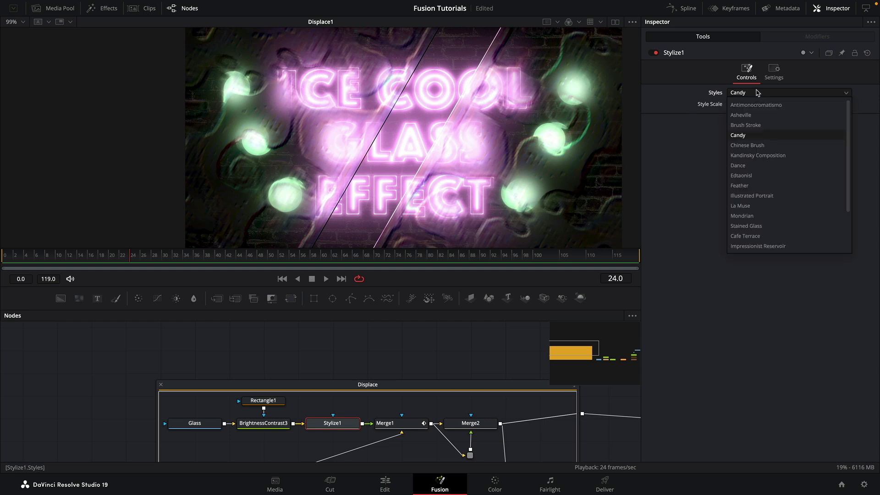
pyautogui.click(778, 226)
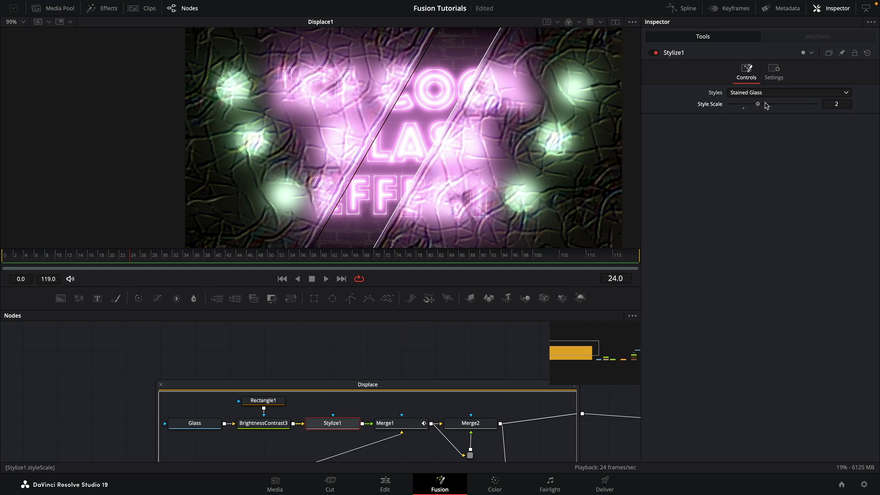
pyautogui.moveTo(766, 105); pyautogui.dragTo(780, 104)
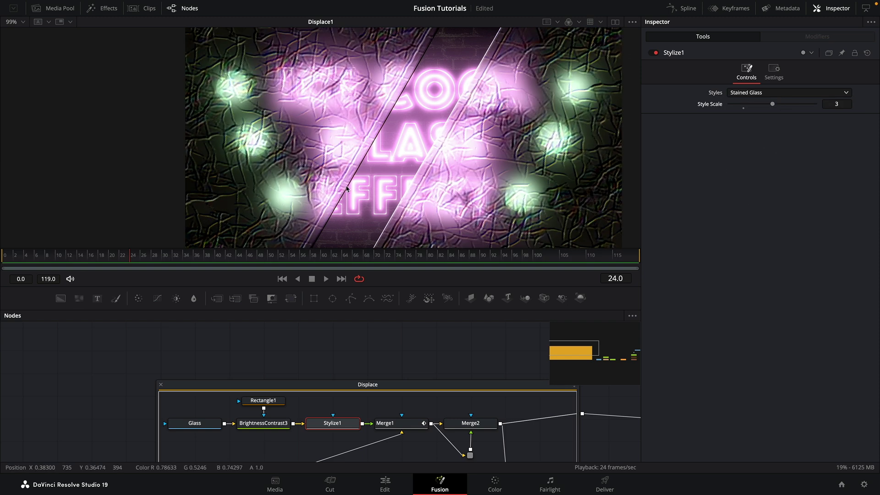
pyautogui.click(149, 260)
pyautogui.moveTo(150, 261); pyautogui.dragTo(156, 261)
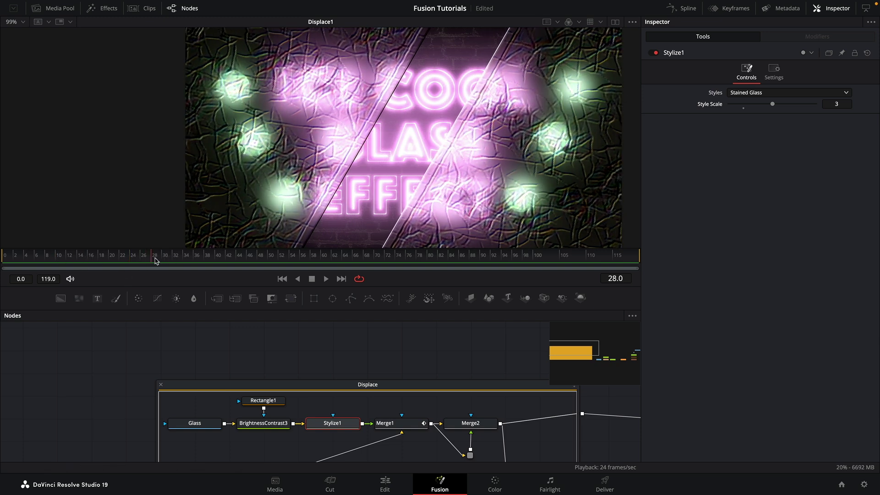
# Lower Stylize1's Blend to about 0.449 and shift the left-hand nodes left.
pyautogui.click(773, 73)
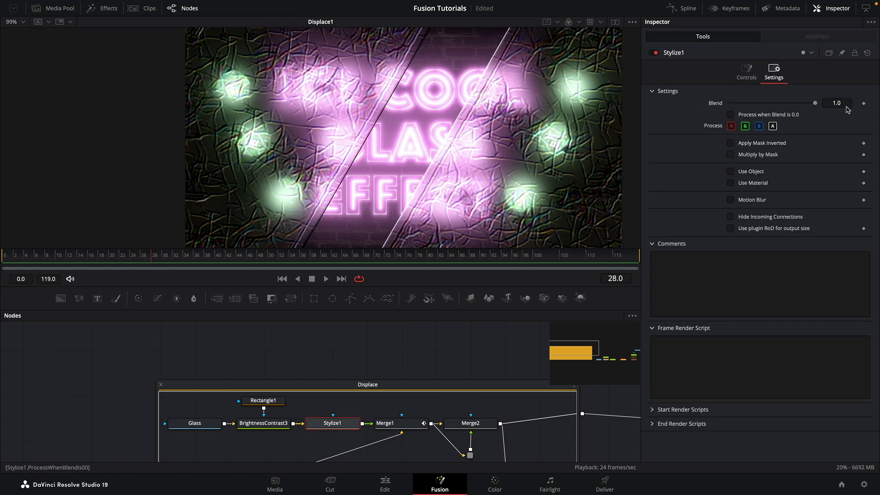
pyautogui.moveTo(816, 104); pyautogui.dragTo(767, 110)
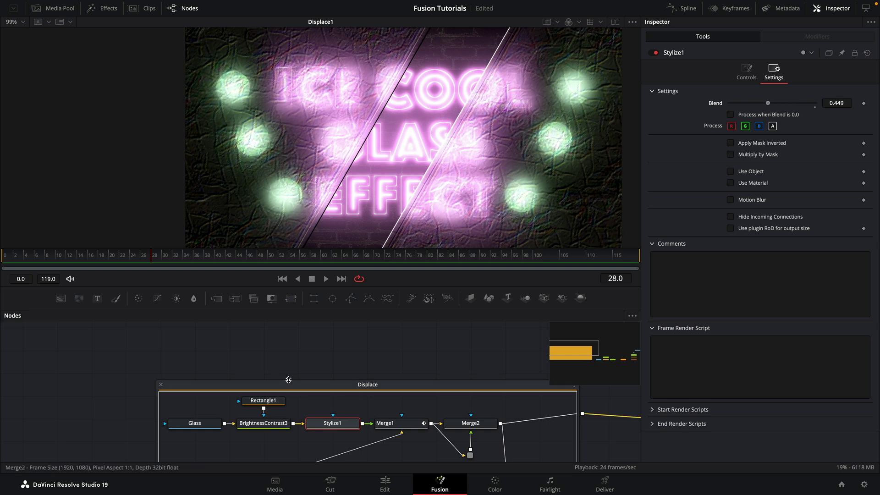
pyautogui.moveTo(283, 387); pyautogui.dragTo(298, 321)
pyautogui.moveTo(274, 427); pyautogui.dragTo(114, 323)
pyautogui.moveTo(274, 369); pyautogui.dragTo(240, 368)
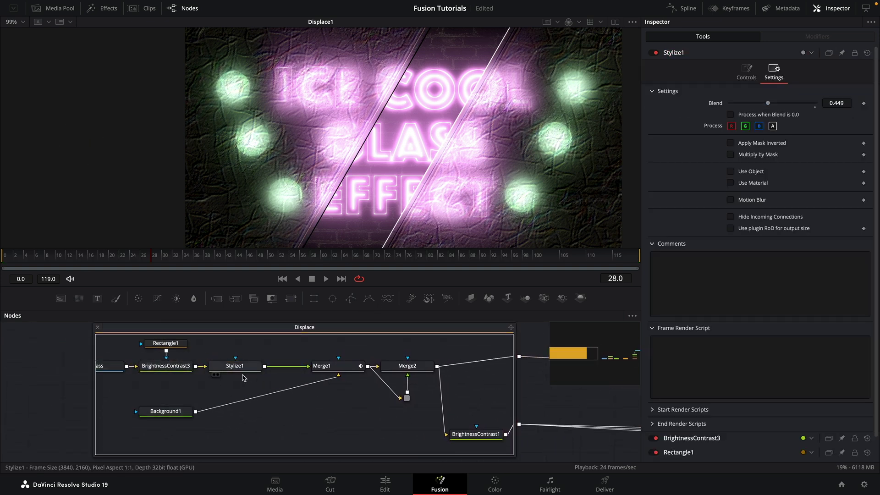
# Insert a Resolve FX Scanlines node after Stylize1 and raise Line Frequency to 7.2.
pyautogui.click(241, 366)
pyautogui.rightClick(242, 366)
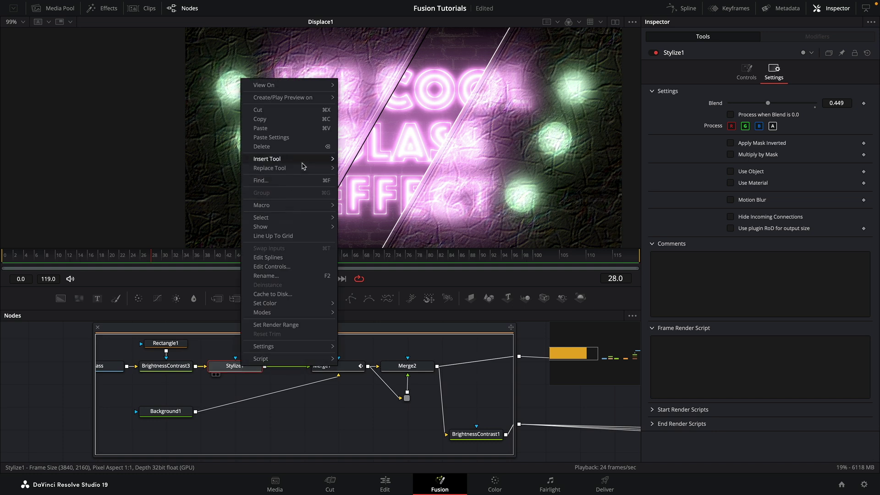
pyautogui.moveTo(306, 159)
pyautogui.moveTo(397, 390)
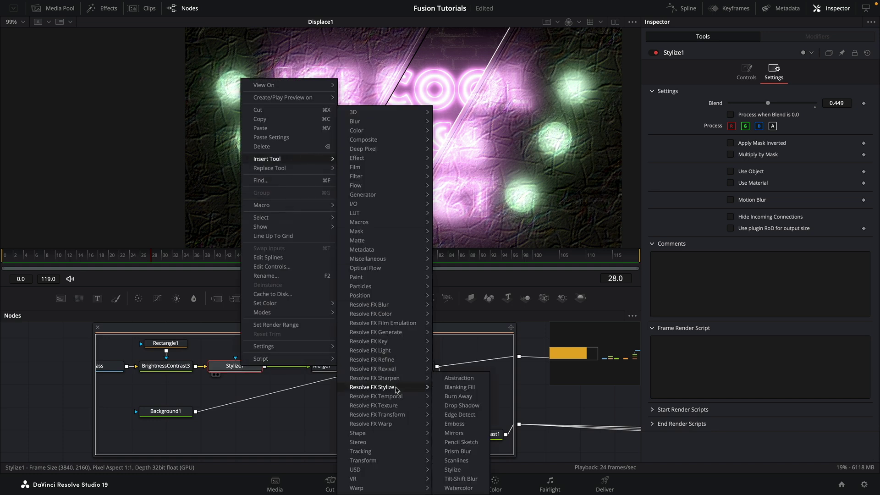
pyautogui.click(456, 460)
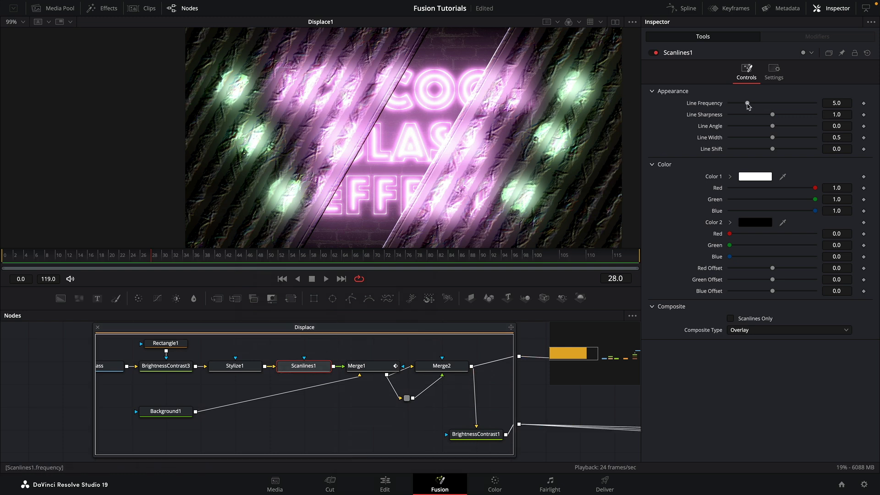
pyautogui.moveTo(747, 103); pyautogui.dragTo(758, 106)
# Lower the Scanlines blend to about 0.487 and preview the look around frame 37.
pyautogui.click(774, 71)
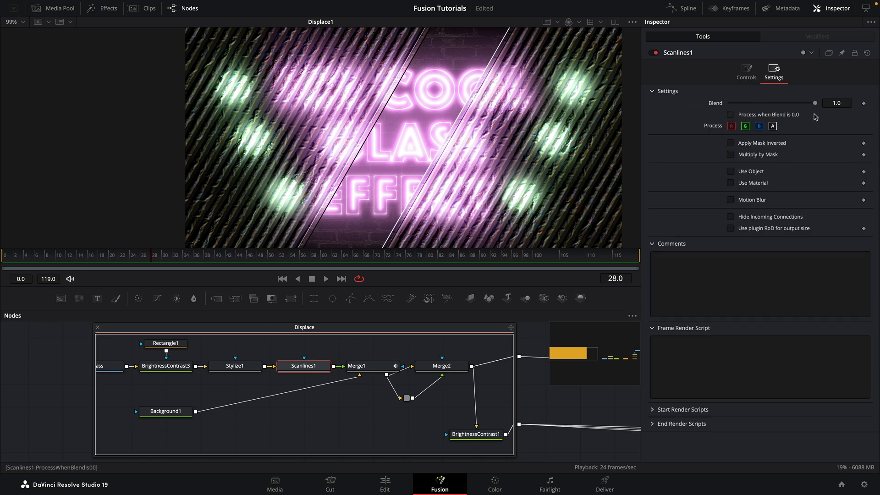
pyautogui.moveTo(815, 103); pyautogui.dragTo(774, 107)
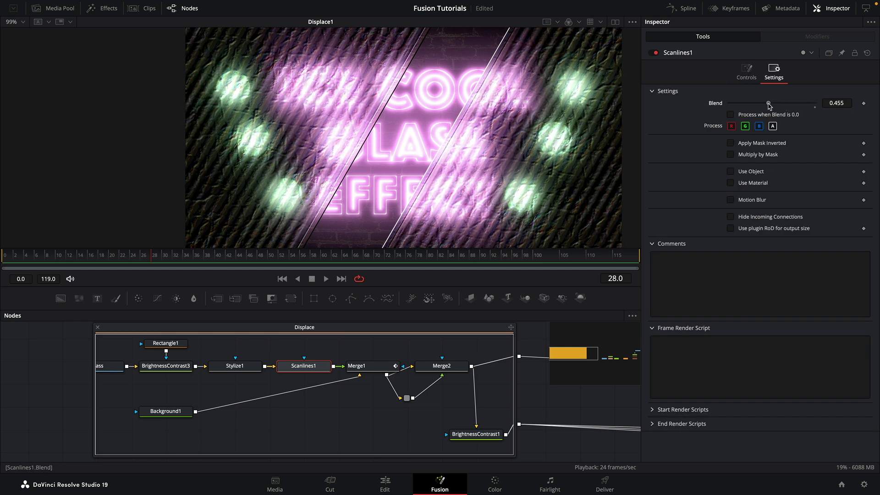
pyautogui.click(200, 256)
pyautogui.moveTo(200, 257)
pyautogui.mouseDown()
pyautogui.moveTo(245, 259)
pyautogui.moveTo(166, 264)
pyautogui.moveTo(209, 267)
pyautogui.mouseUp()
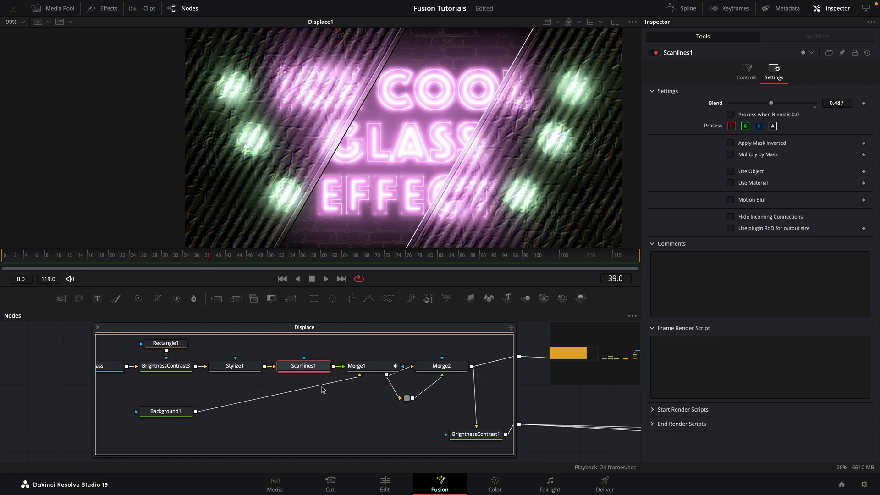
# Keyframe Merge1's doors nudged slightly right at frames 14 and 19, saving the project.
pyautogui.click(370, 367)
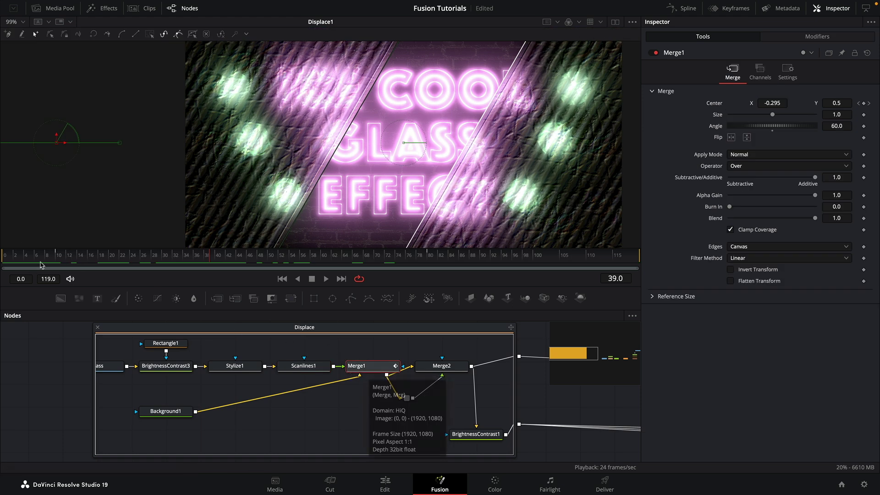
pyautogui.click(67, 260)
pyautogui.moveTo(66, 260); pyautogui.dragTo(79, 260)
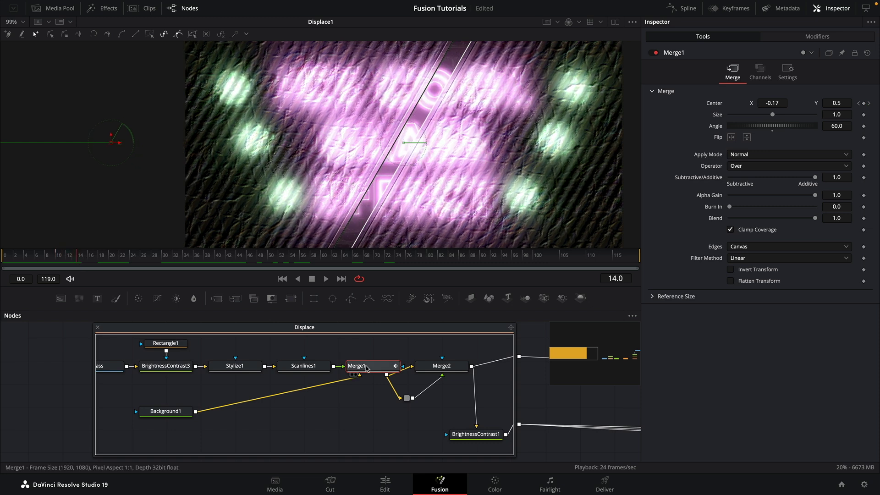
pyautogui.click(59, 265)
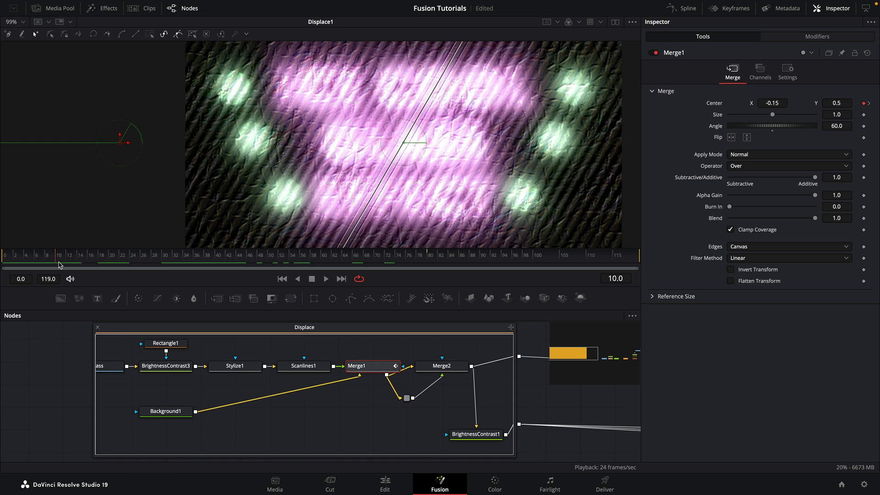
pyautogui.moveTo(63, 264); pyautogui.dragTo(81, 266)
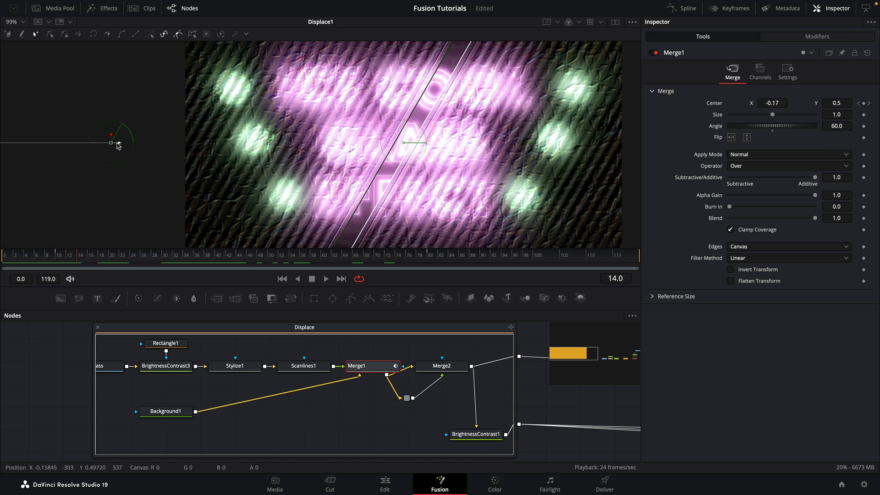
pyautogui.moveTo(118, 146); pyautogui.dragTo(119, 148)
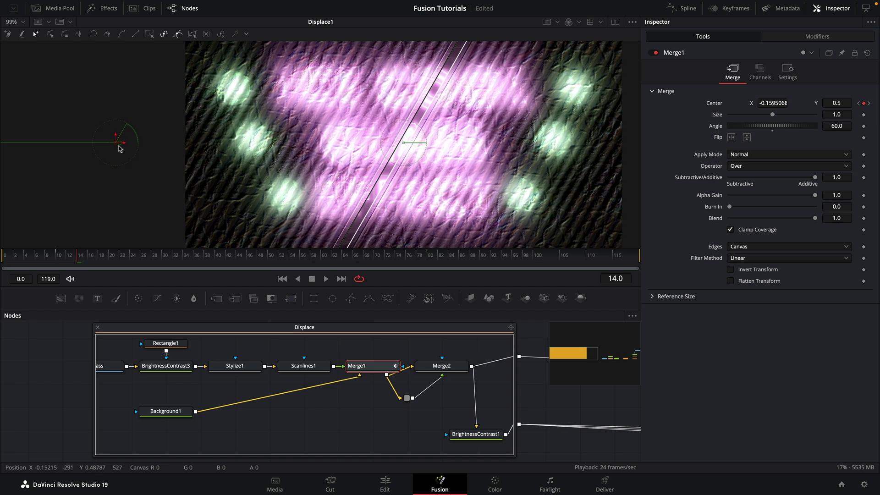
pyautogui.press('space')
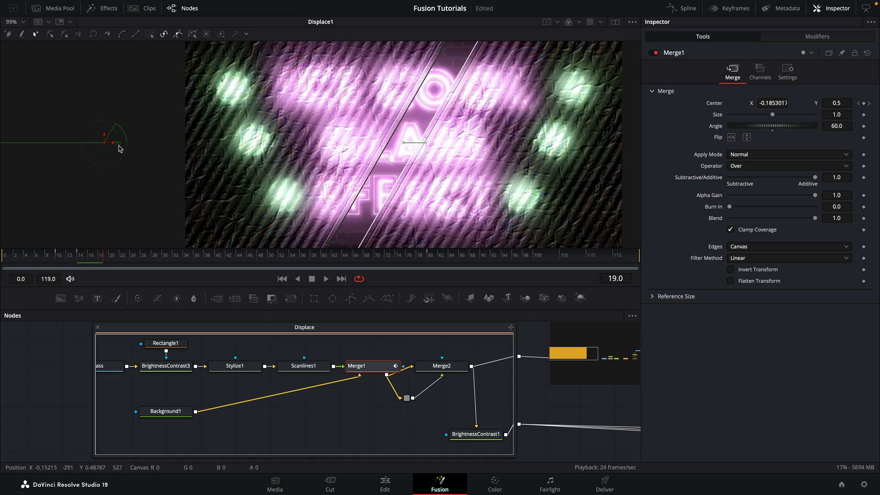
pyautogui.hotkey('ctrl', 's')
pyautogui.moveTo(114, 146); pyautogui.dragTo(128, 147)
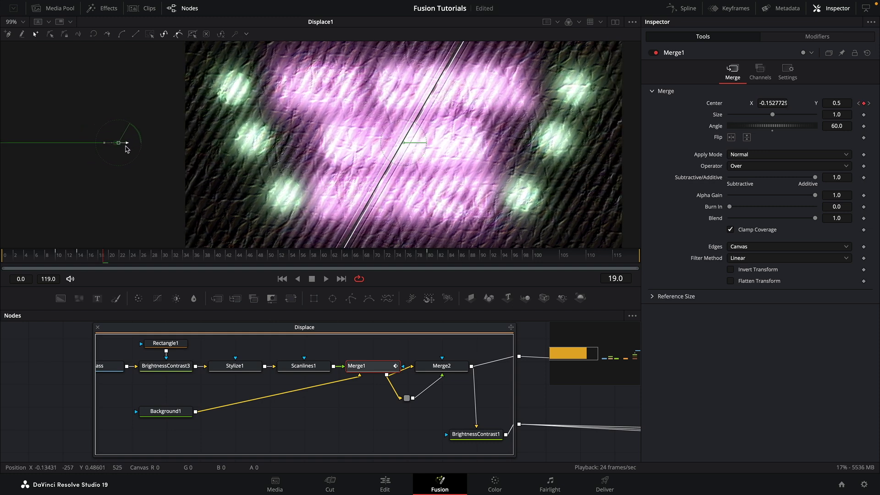
# Key a small rightward nudge of the doors around frame 81.
pyautogui.click(429, 256)
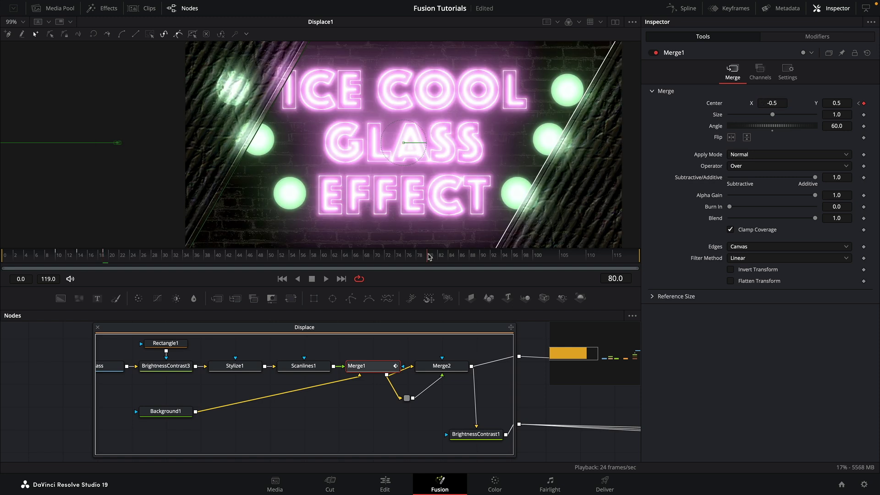
pyautogui.moveTo(429, 257); pyautogui.dragTo(435, 261)
pyautogui.hscroll(-5, 255, 197)
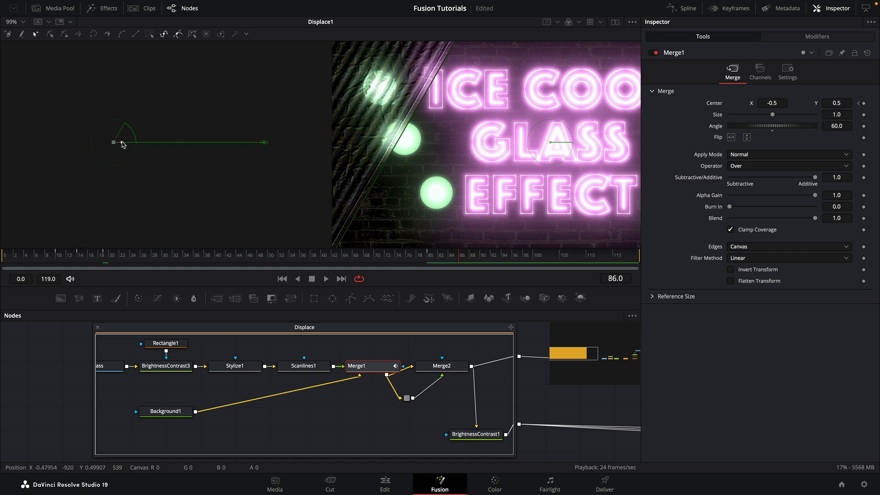
pyautogui.moveTo(122, 143); pyautogui.dragTo(114, 144)
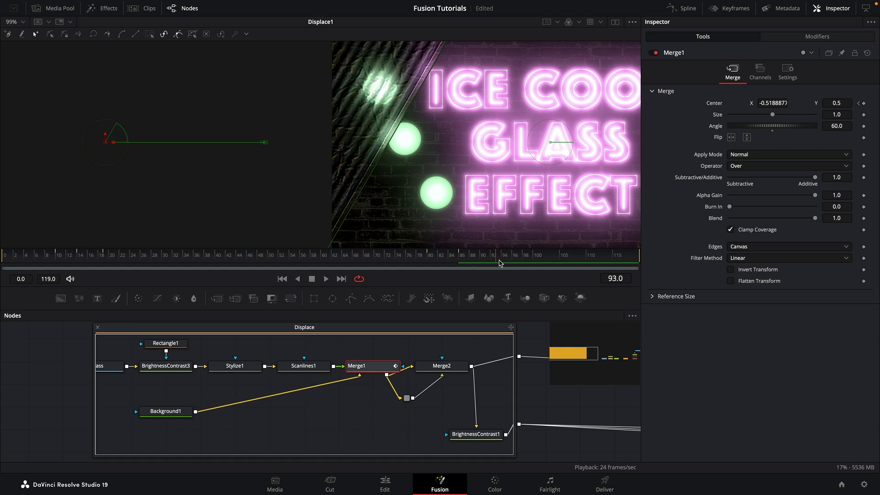
# Key Merge1's Center X at -0.5 and fit the whole image in the viewer.
pyautogui.click(781, 103)
pyautogui.write('0.5')
pyautogui.press('Tab')
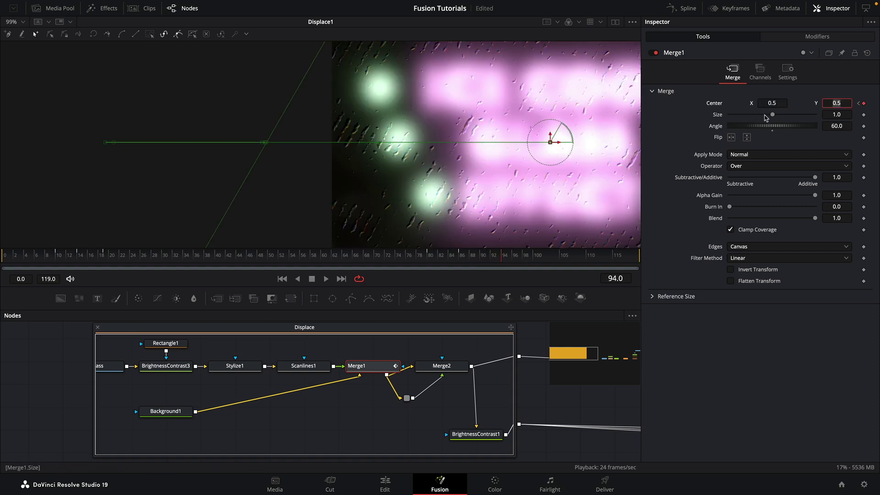
pyautogui.click(780, 101)
pyautogui.write('-0.5')
pyautogui.press('Tab')
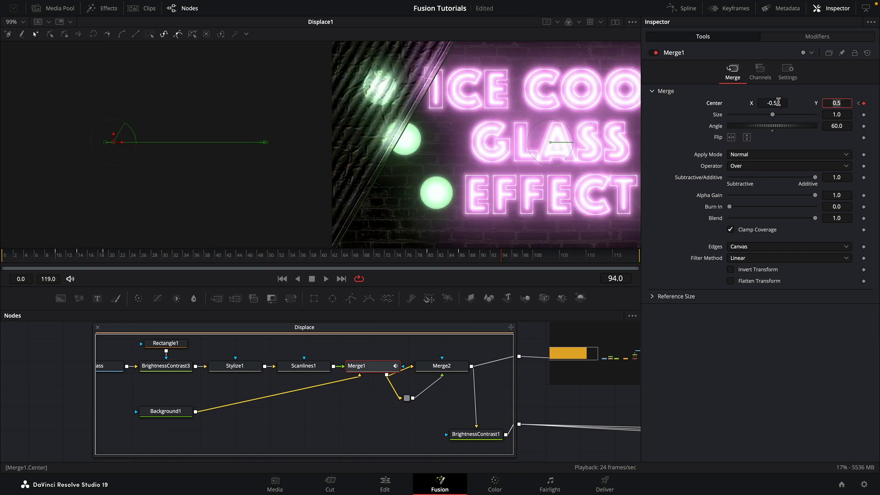
pyautogui.hotkey('ctrl', 'f')
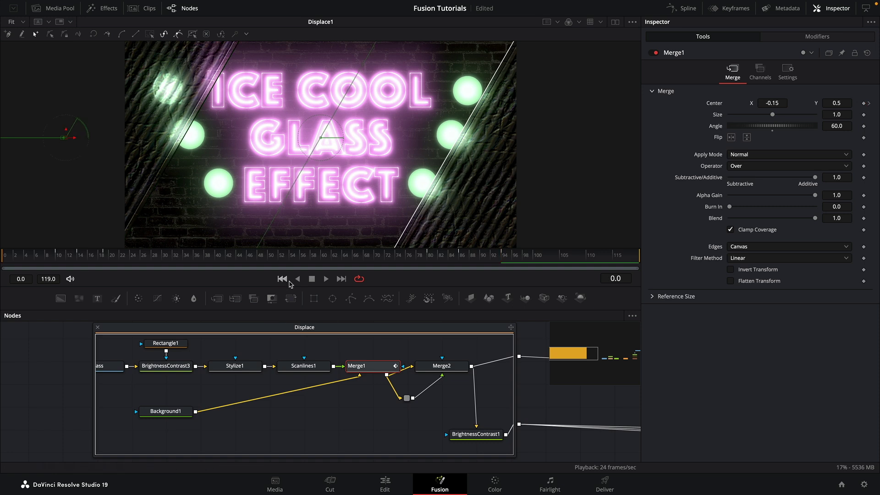
# Play the bouncing door animation from the first frame, stop it, and show Merge1's Spline curves.
pyautogui.click(281, 280)
pyautogui.click(326, 279)
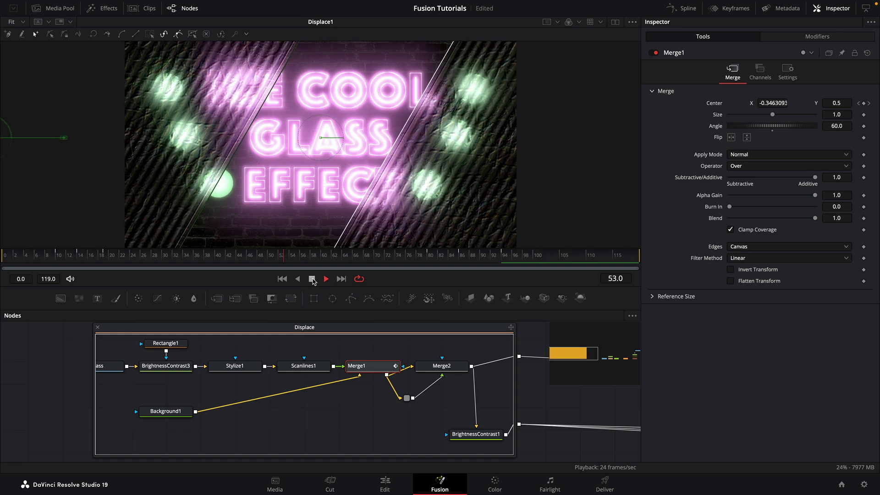
pyautogui.click(313, 280)
pyautogui.click(684, 9)
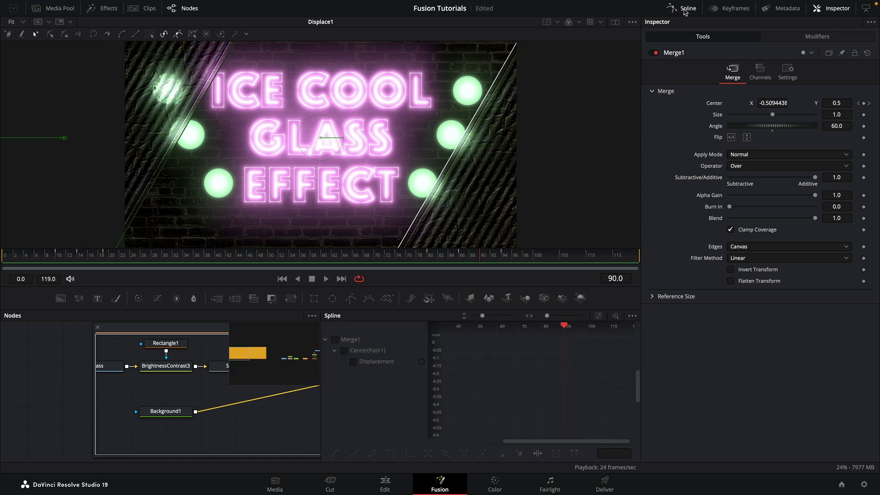